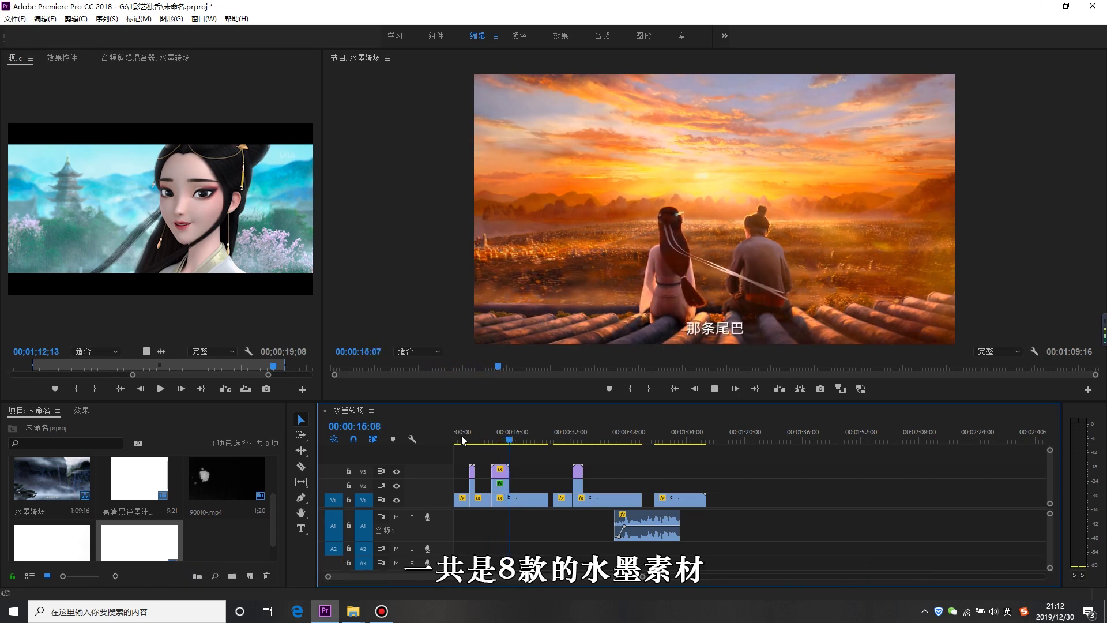
- Delete the ink overlay clips on V2 and V3, then return the playhead near the start
click(565, 439)
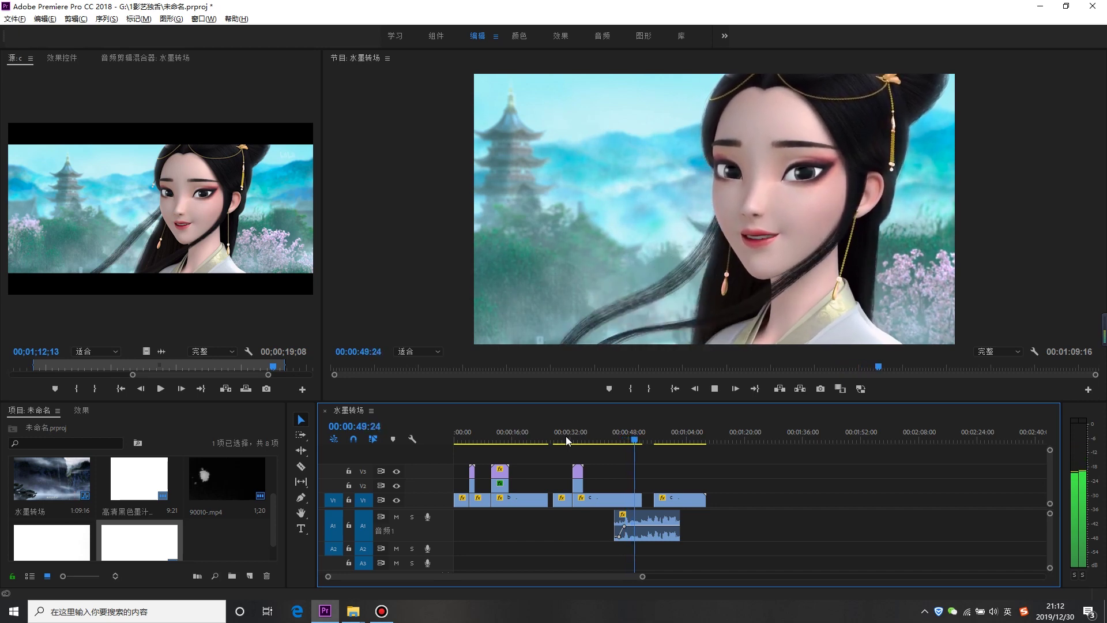
drag(461, 466, 632, 482)
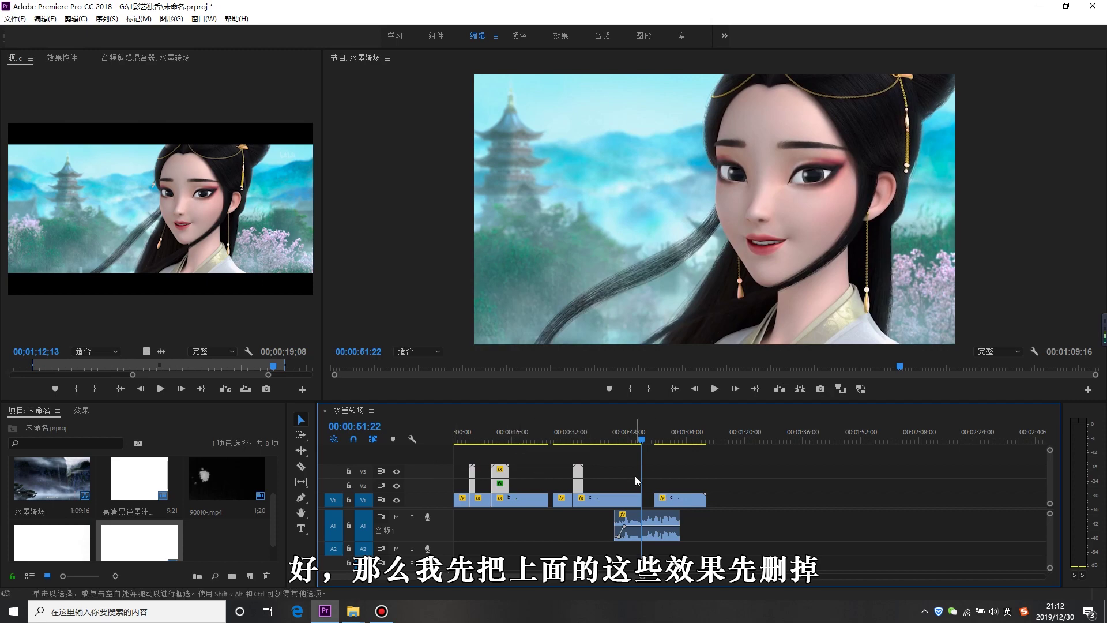
key(Delete)
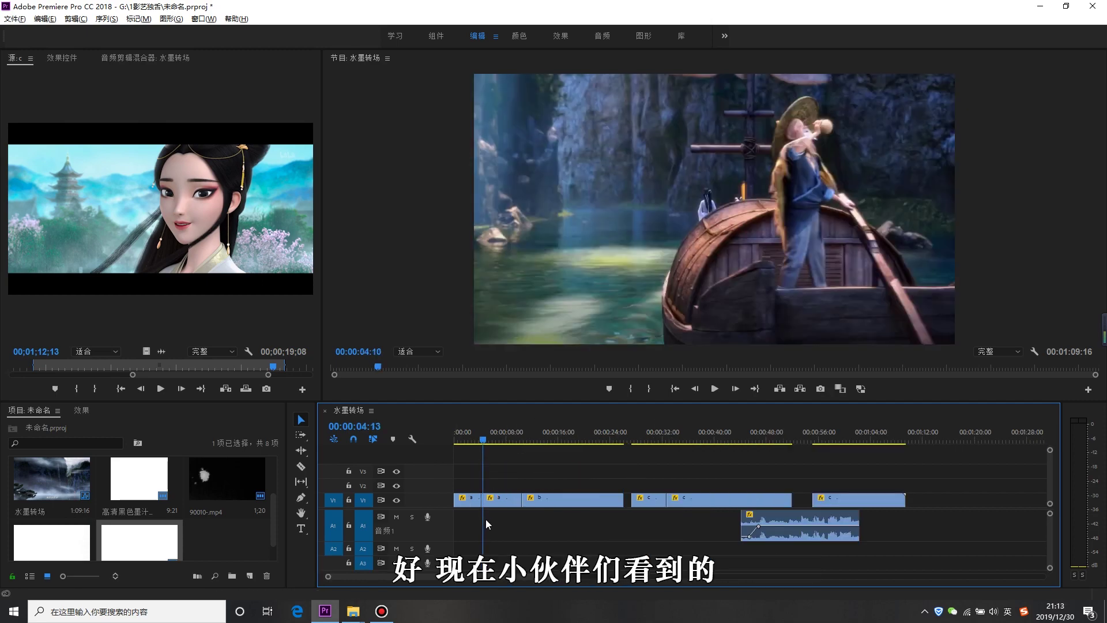
mouse_move(485, 519)
mouse_down()
mouse_move(547, 549)
mouse_move(520, 541)
mouse_up()
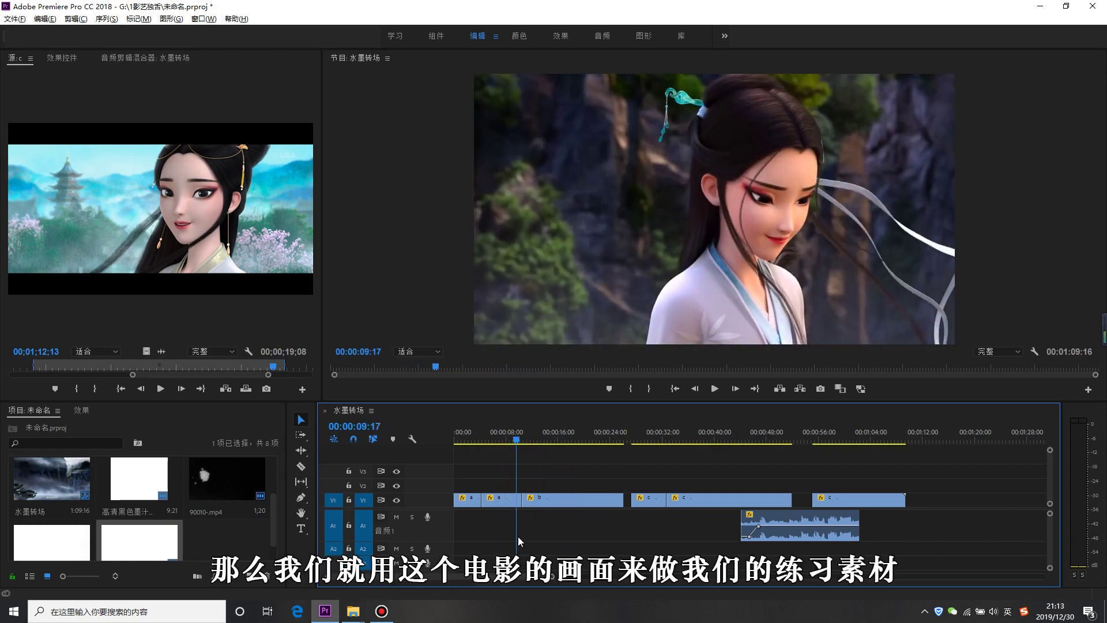
click(472, 441)
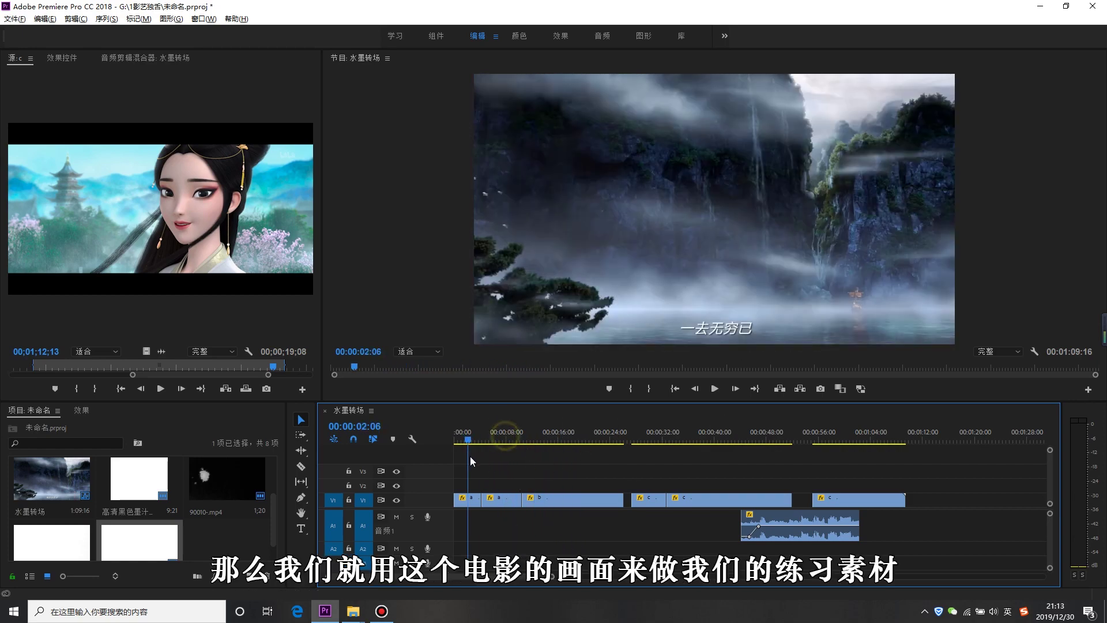
key(=)
- Place the 90010-mp4 ink clip on V3 after 2 seconds and mark clip a at its start
drag(517, 435, 571, 475)
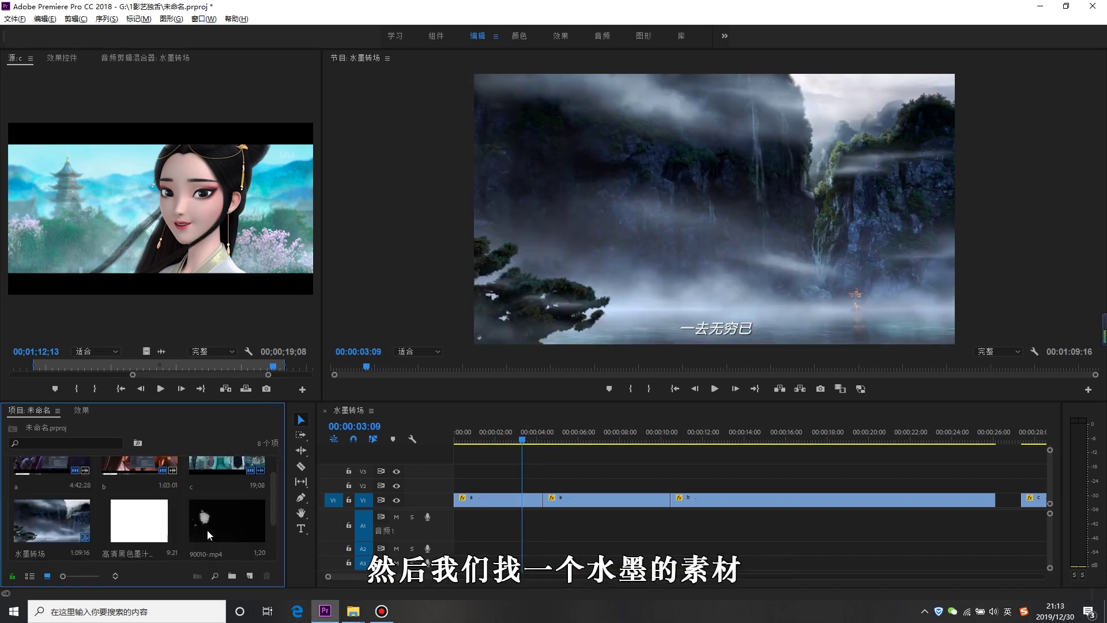
mouse_move(226, 518)
mouse_down()
mouse_move(306, 524)
mouse_move(518, 482)
mouse_up()
click(529, 487)
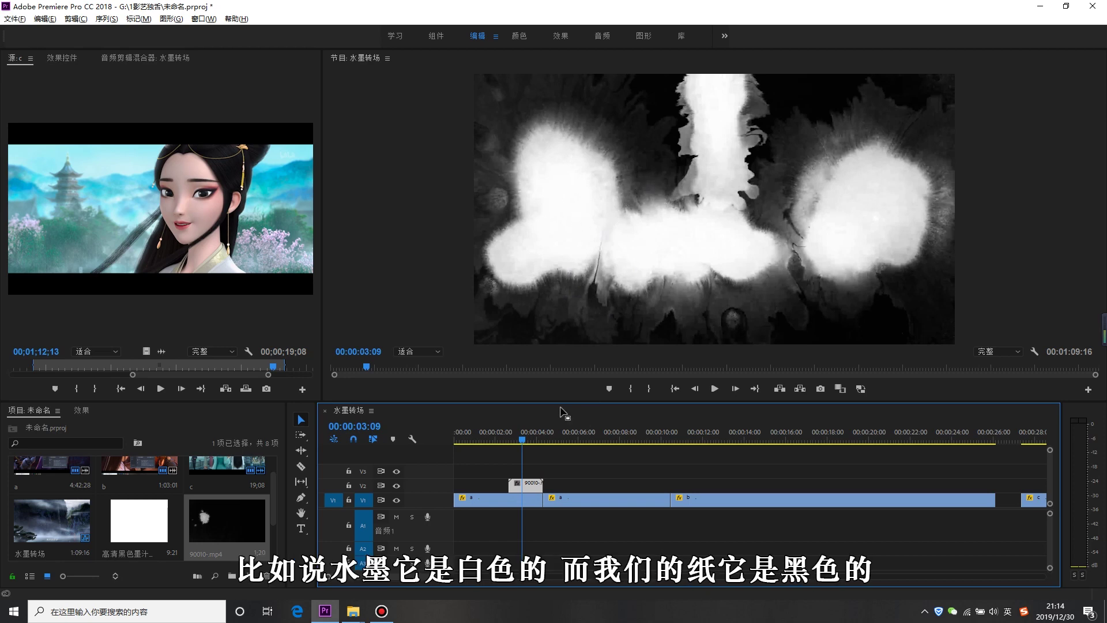
drag(521, 439, 534, 470)
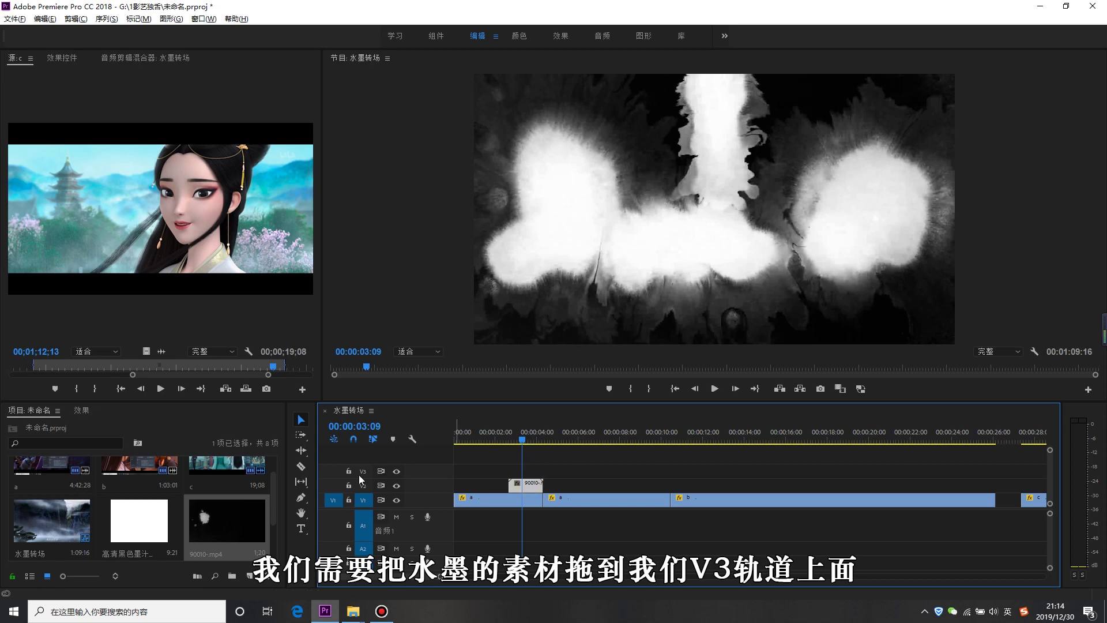
drag(526, 484, 526, 469)
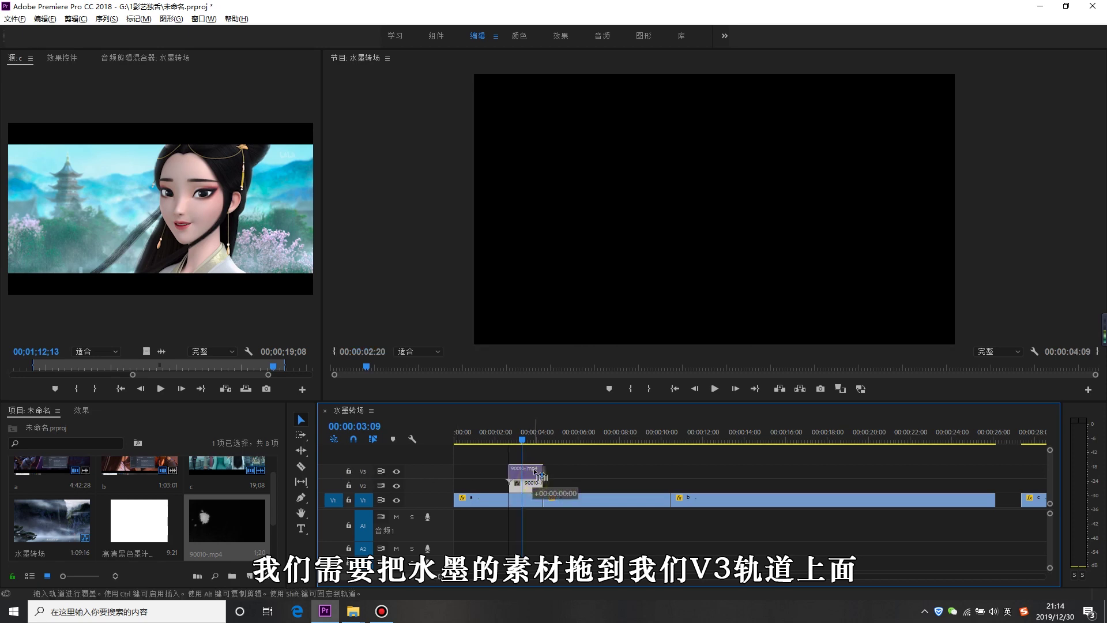
key(c)
click(509, 499)
- Move the cut piece of clip a onto V2 and slide the following V1 footage left to close the gap
key(v)
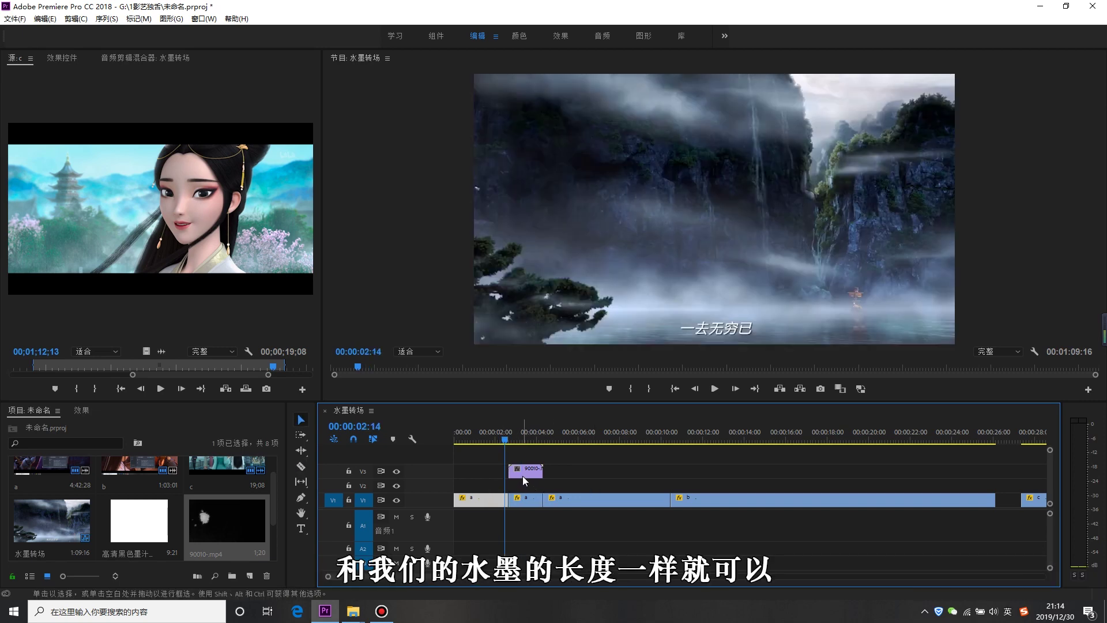
key(=)
key(=)
drag(568, 471, 624, 471)
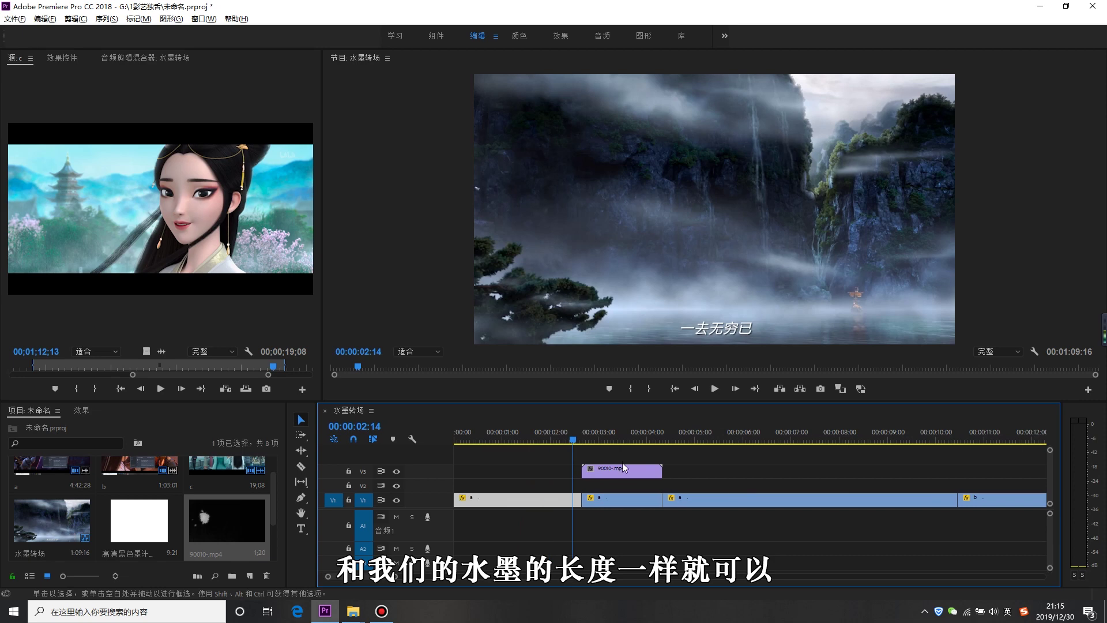
drag(600, 495, 633, 456)
click(626, 441)
click(666, 501)
drag(666, 501, 601, 501)
- Toggle V3 and V2 track visibility to check the footage layered beneath the ink
click(585, 440)
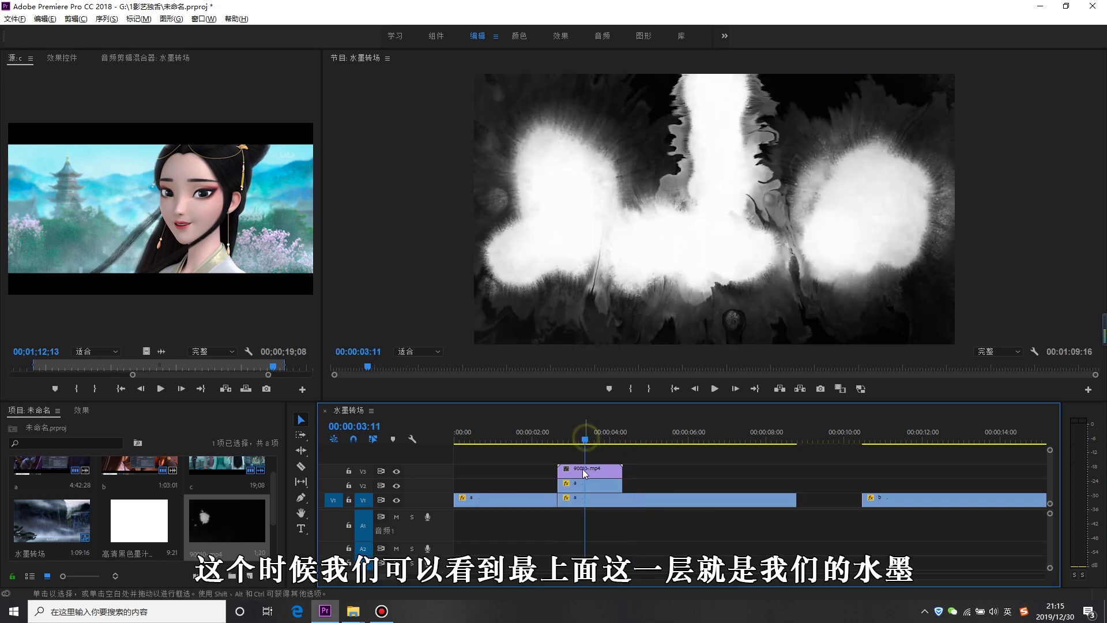
click(396, 471)
click(613, 490)
drag(585, 440, 545, 456)
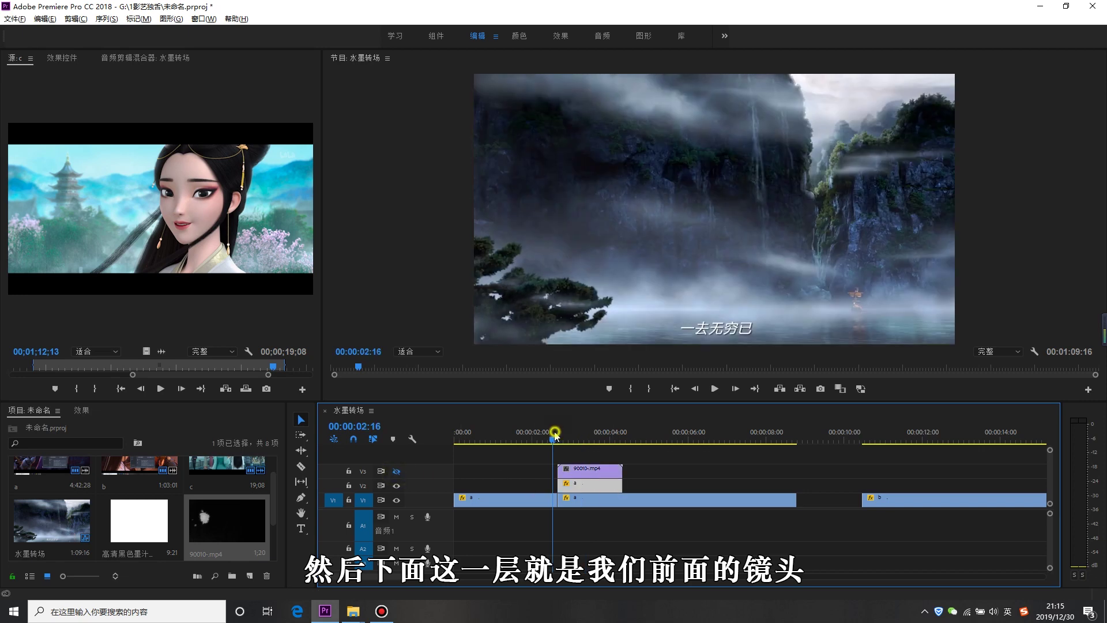
click(396, 471)
click(397, 471)
click(396, 486)
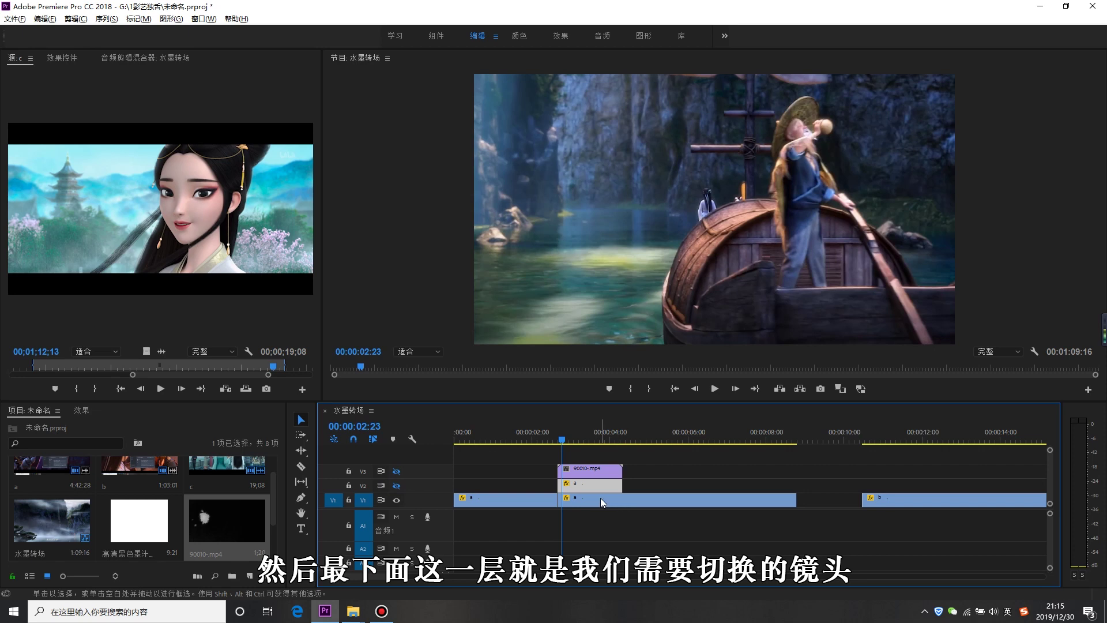
click(602, 502)
drag(555, 439, 575, 467)
click(81, 409)
- Search 轨道 in Effects and drop Track Matte Key onto the clip a piece on V2
click(37, 425)
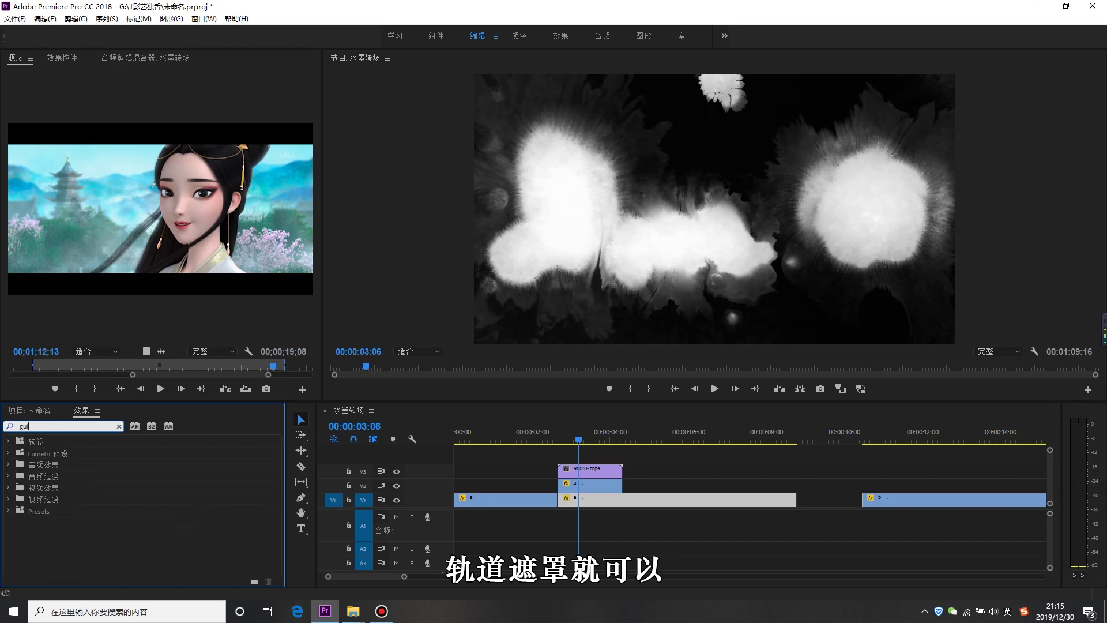
text(轨道)
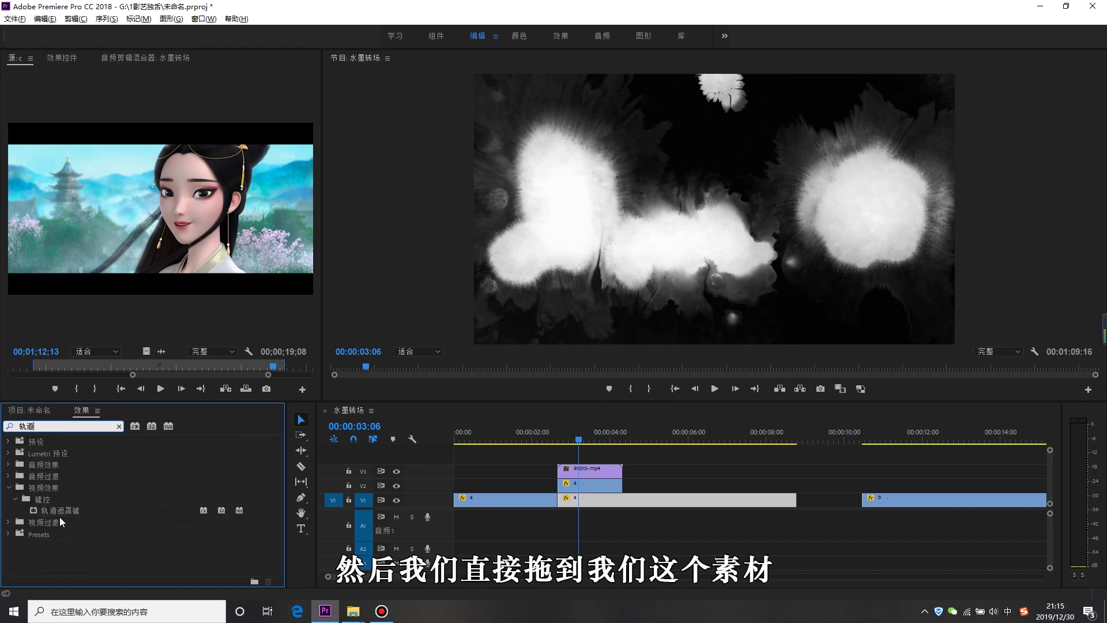
drag(55, 510, 465, 484)
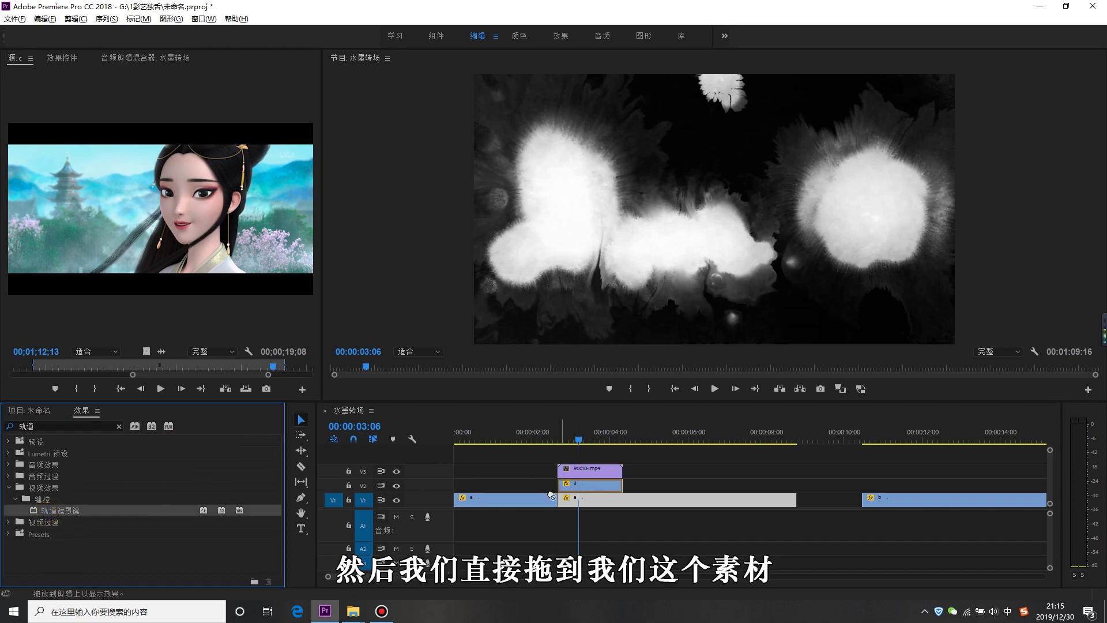
drag(565, 494, 475, 495)
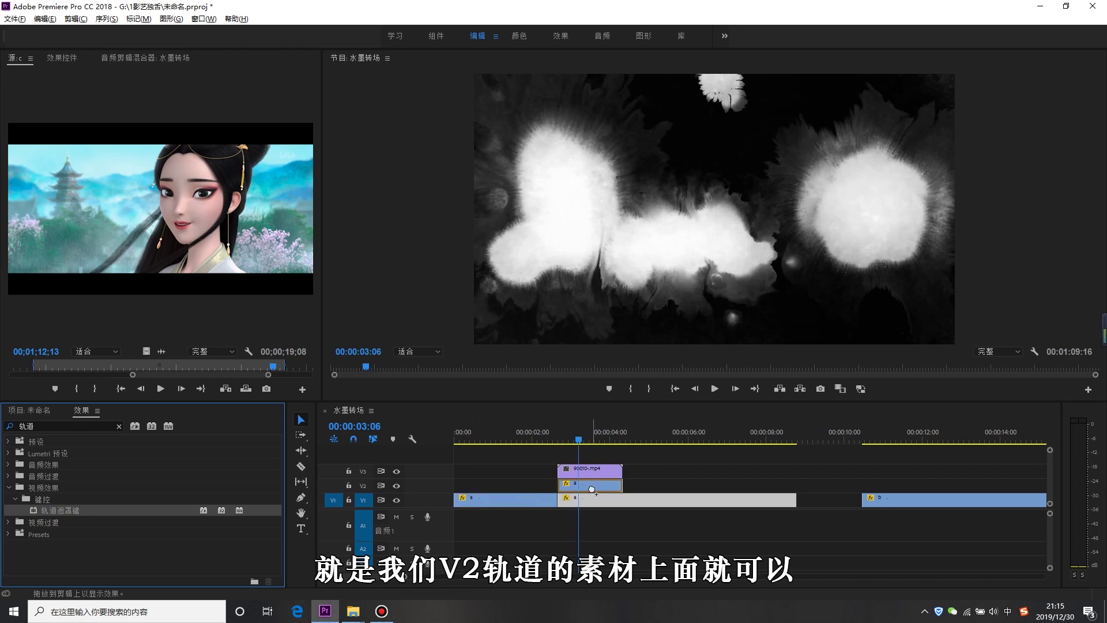
drag(592, 488, 594, 488)
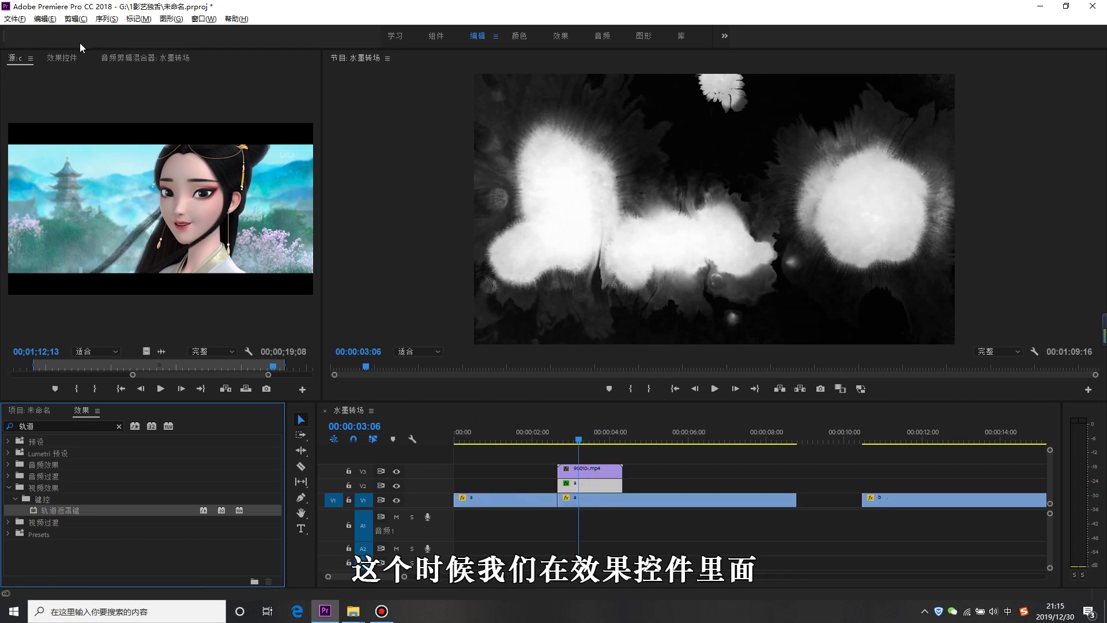
click(62, 58)
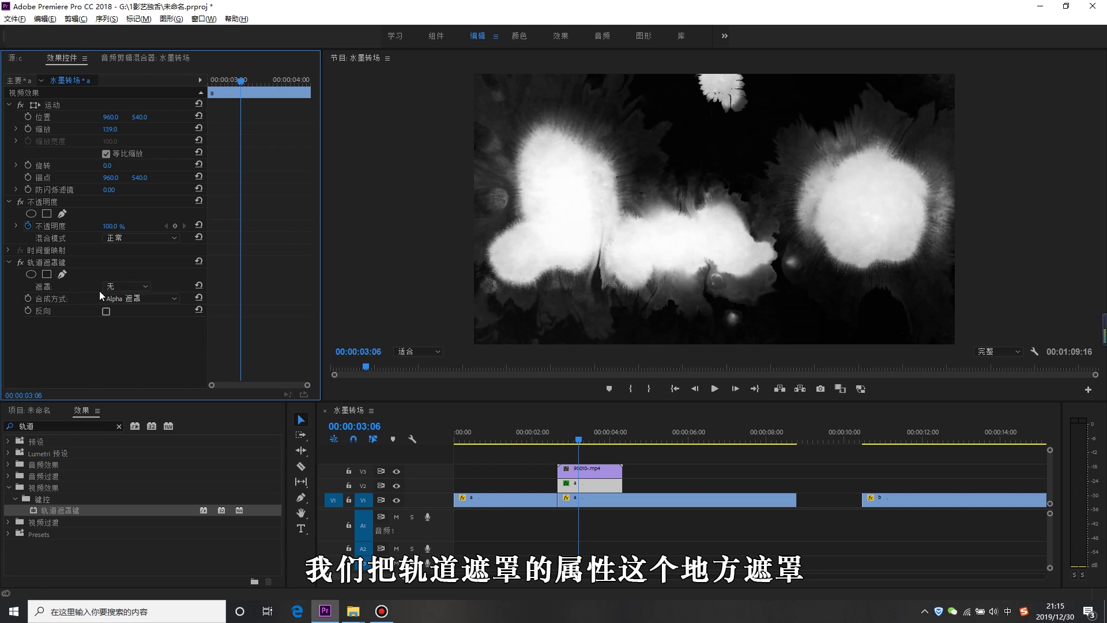
- Set the V2 clip's Track Matte Key matte to Video 3 (视频3), testing the ink on V4 and back
click(117, 286)
click(122, 312)
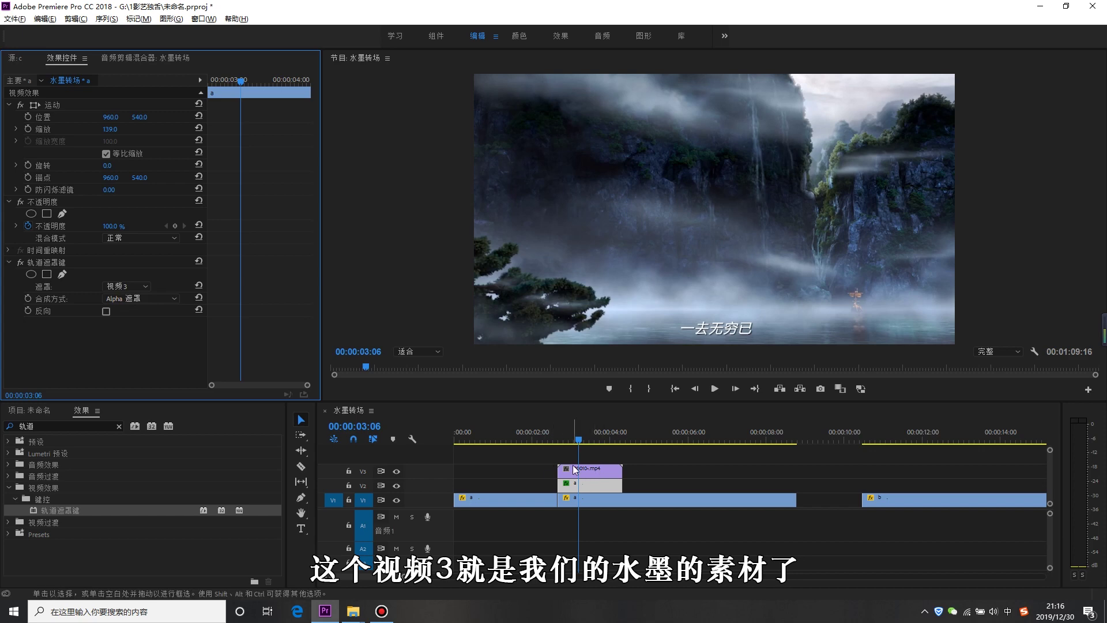
drag(592, 472, 609, 465)
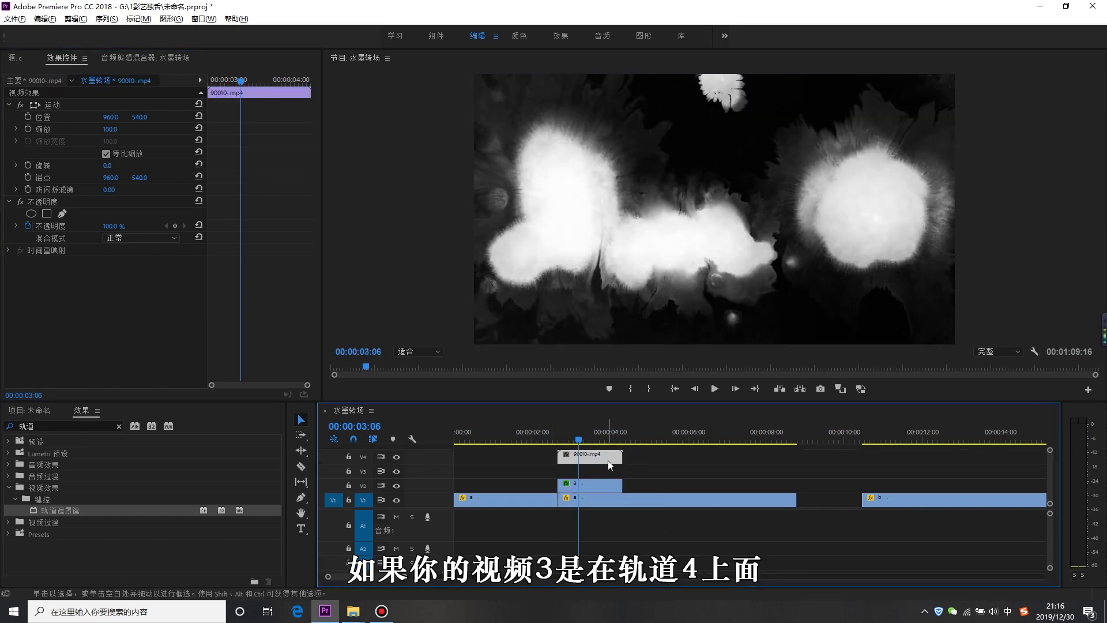
drag(58, 510, 592, 483)
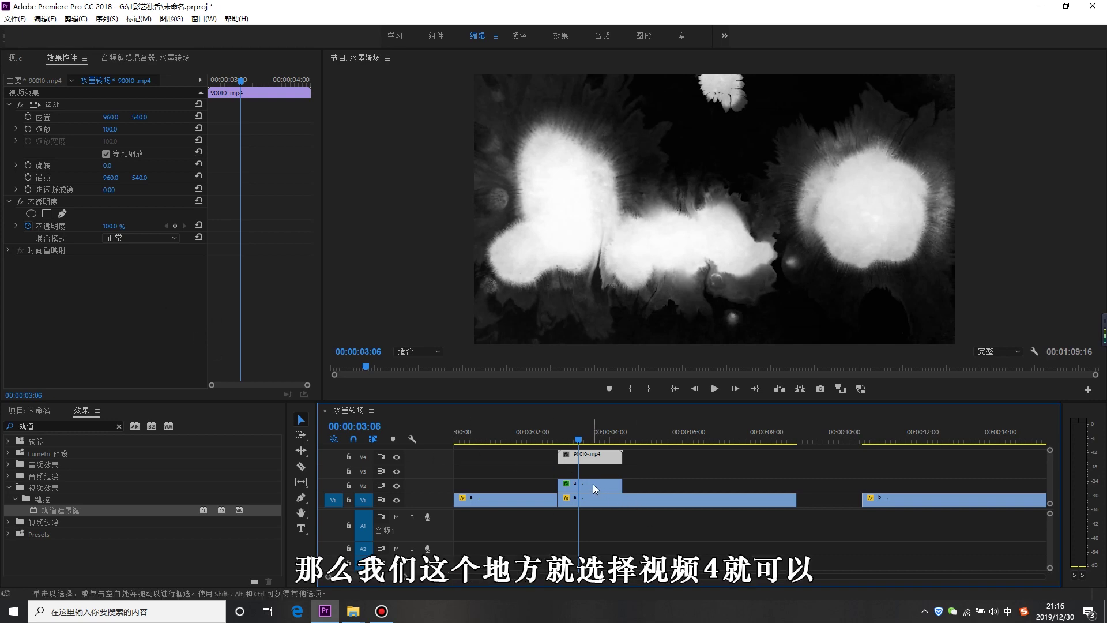
click(118, 287)
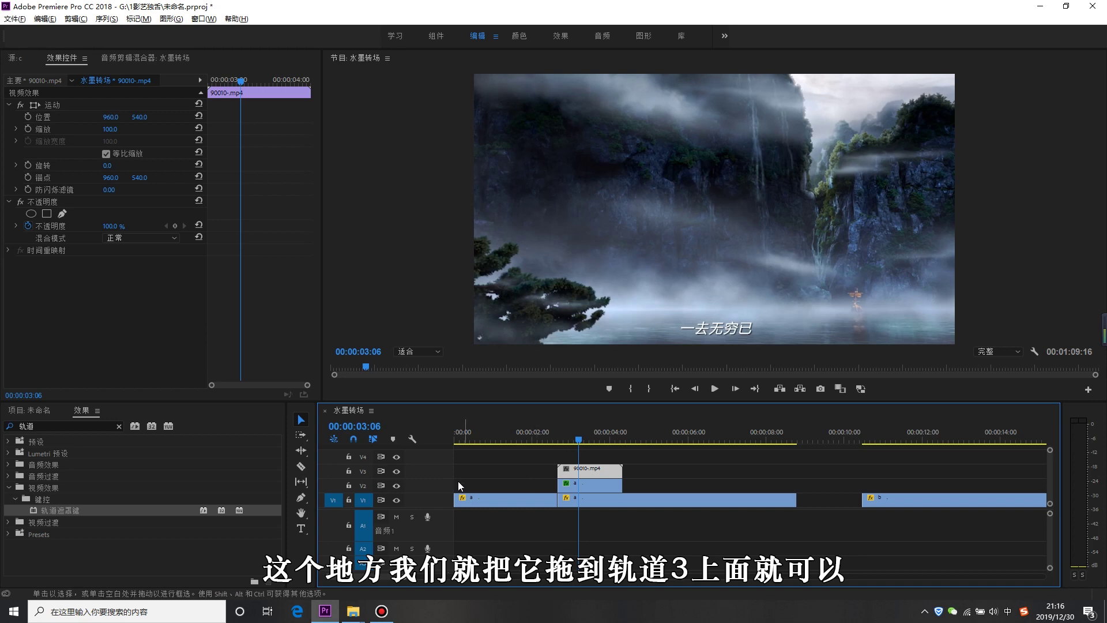
click(595, 485)
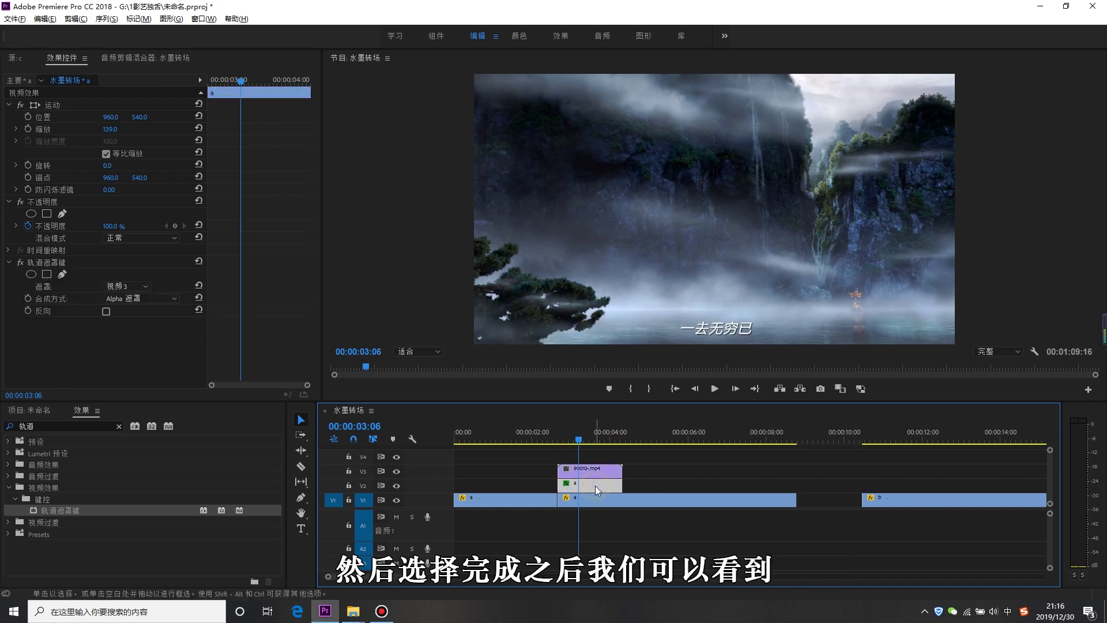
mouse_move(554, 443)
mouse_down()
mouse_move(597, 482)
mouse_move(583, 488)
mouse_up()
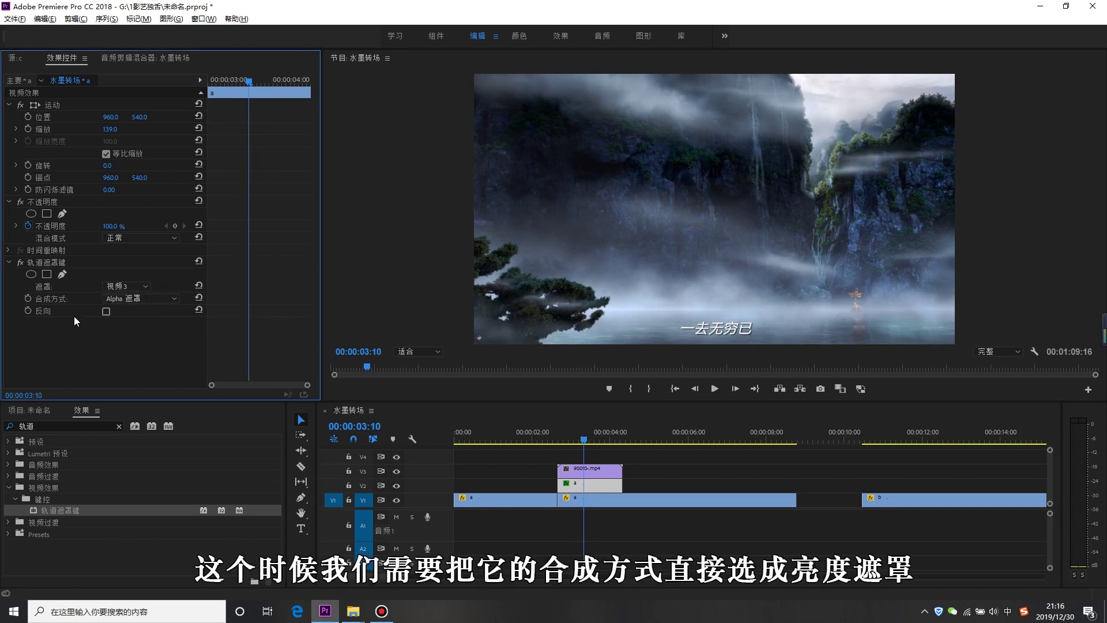
- Set Composite Using to Luma Matte and toggle V1/V2 visibility to inspect the matte
click(139, 297)
click(129, 319)
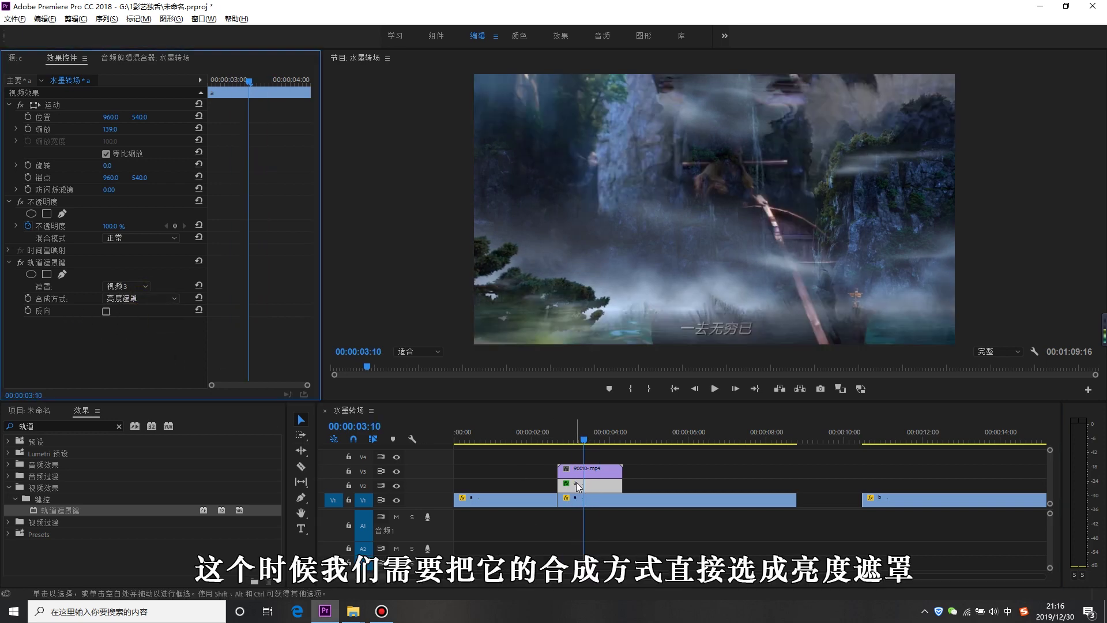
click(574, 441)
drag(589, 448, 569, 475)
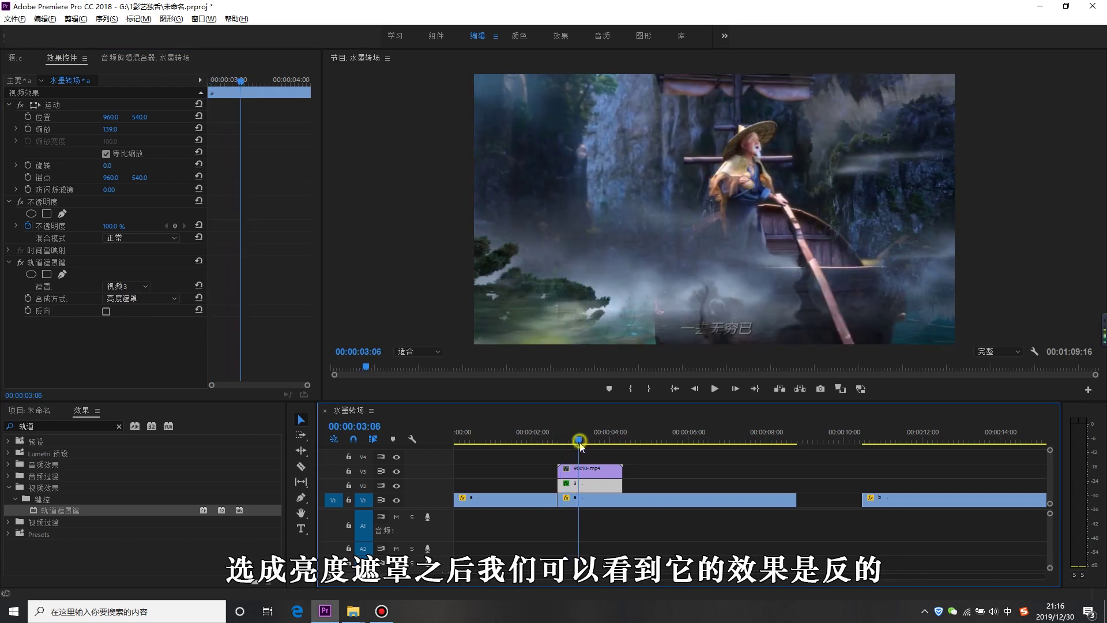
key(shift+Right)
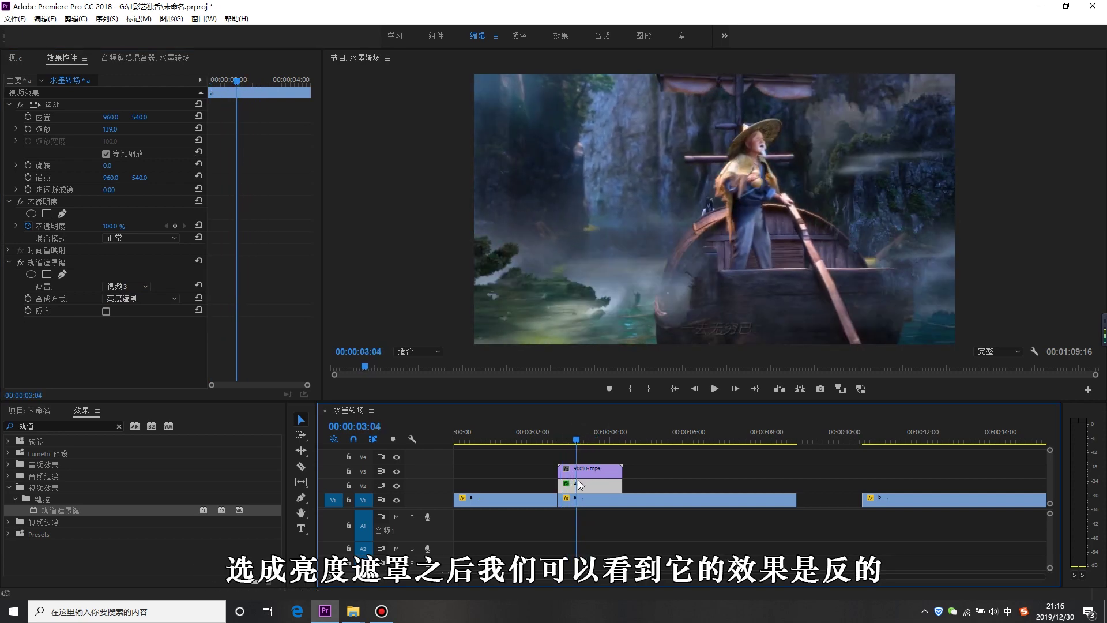
click(396, 486)
click(396, 500)
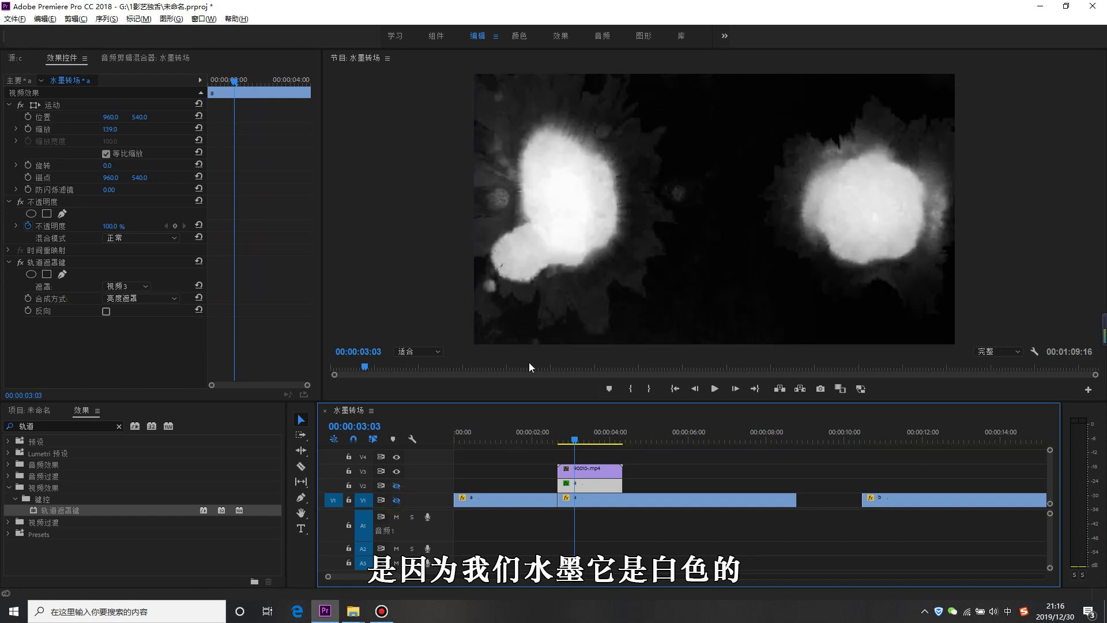
click(396, 486)
click(396, 500)
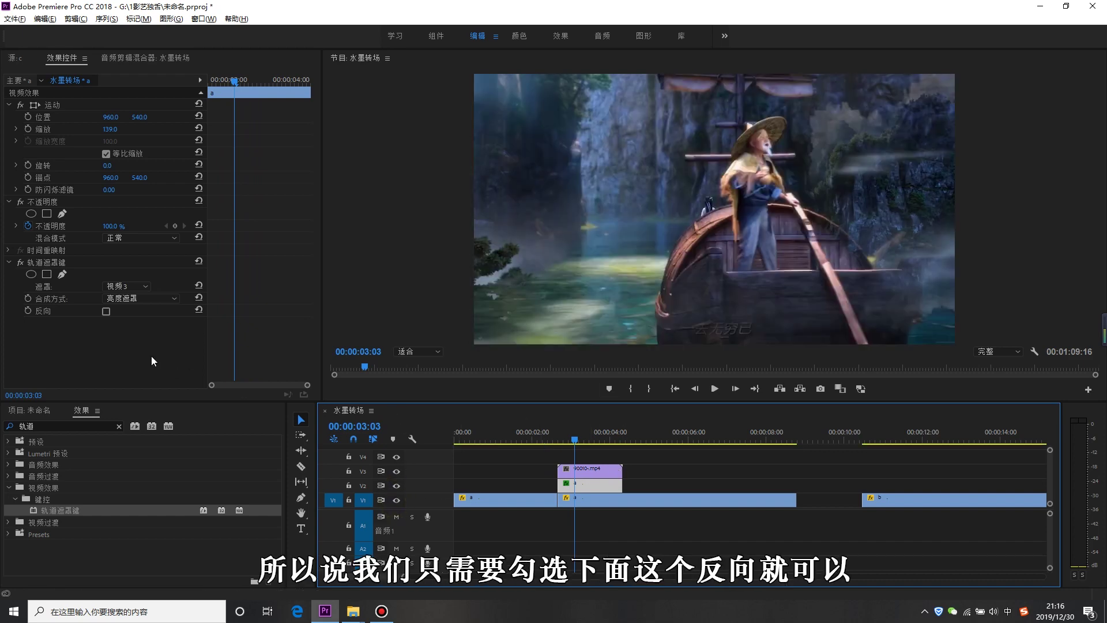
- Turn on Reverse for the luma matte and play the ink transition from about 2 seconds
click(106, 311)
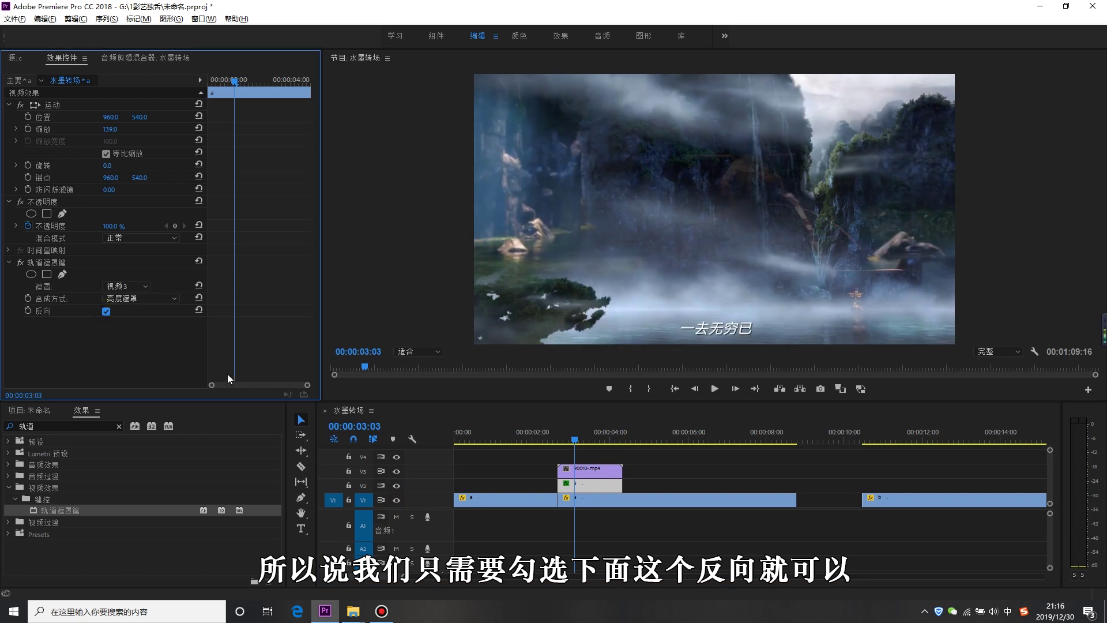
click(570, 443)
click(544, 441)
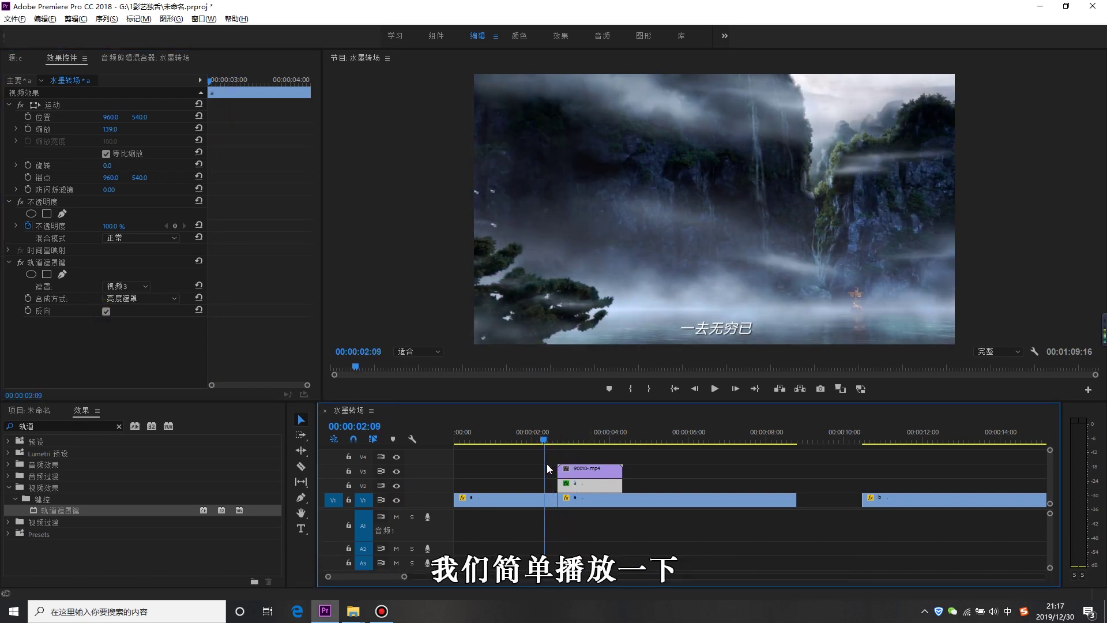
key(space)
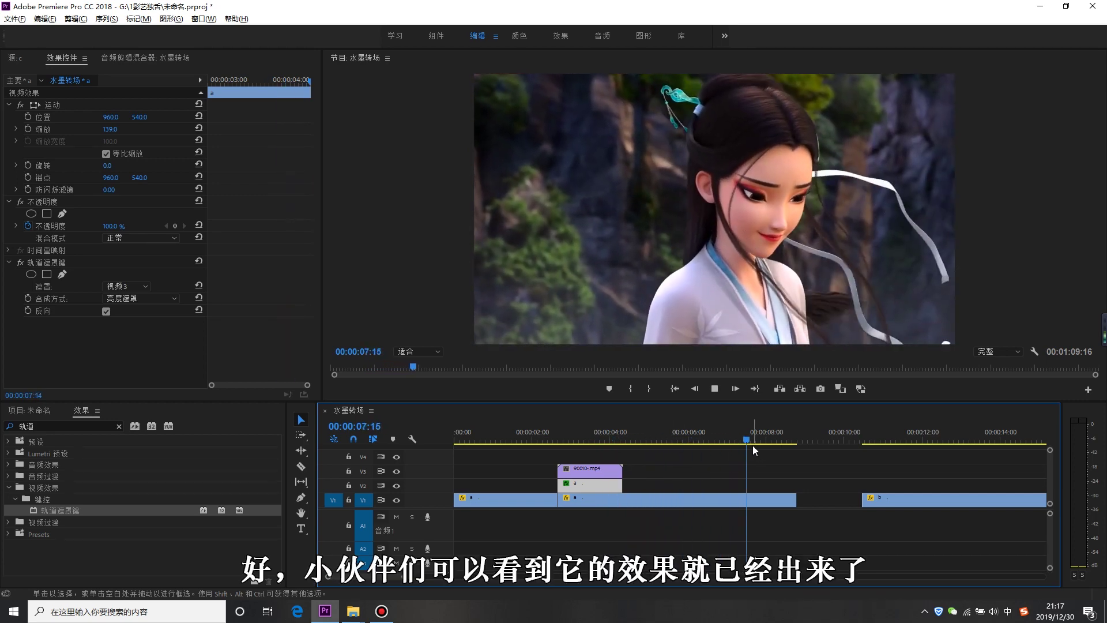
key(space)
drag(743, 438, 542, 439)
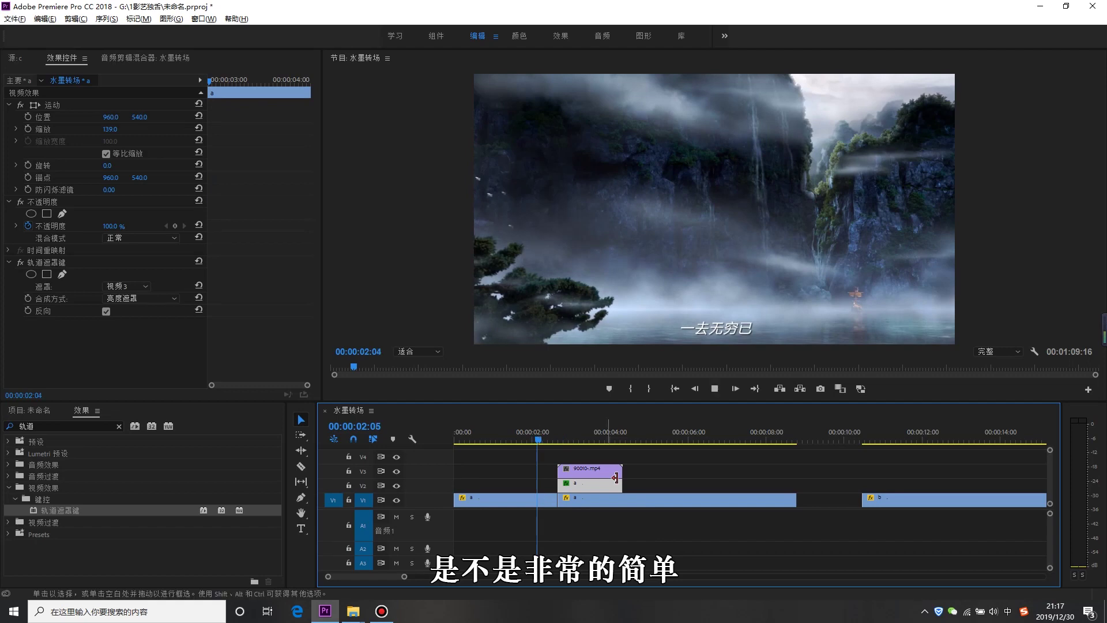
key(space)
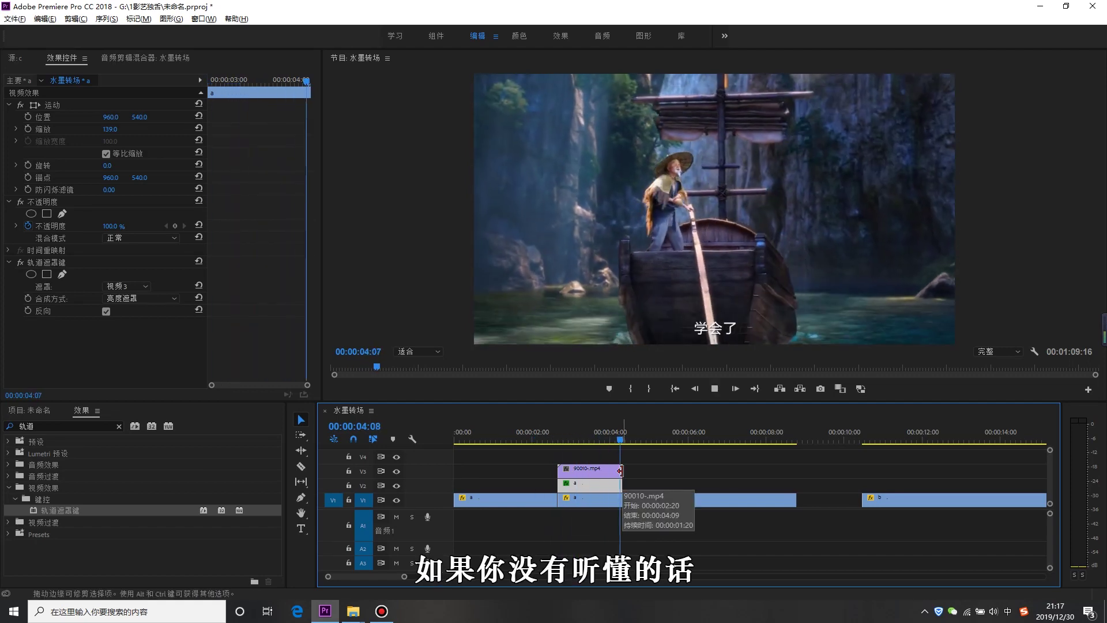
click(749, 440)
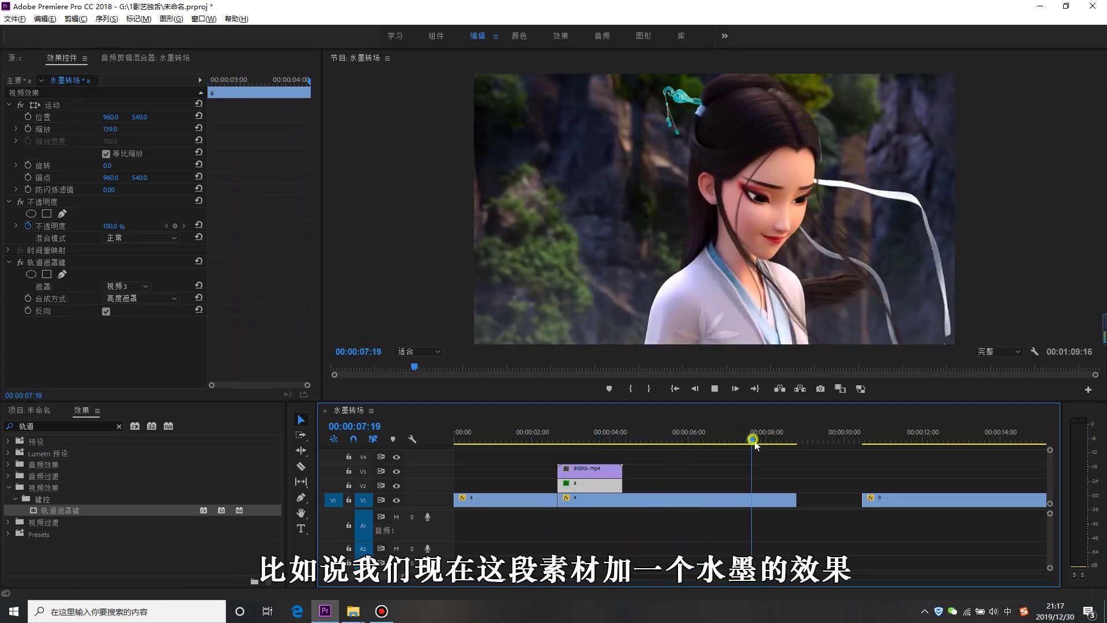
- Place the black ink clip on V2 at 09:28 by the second cut and scrub through it
key(space)
key(minus)
key(minus)
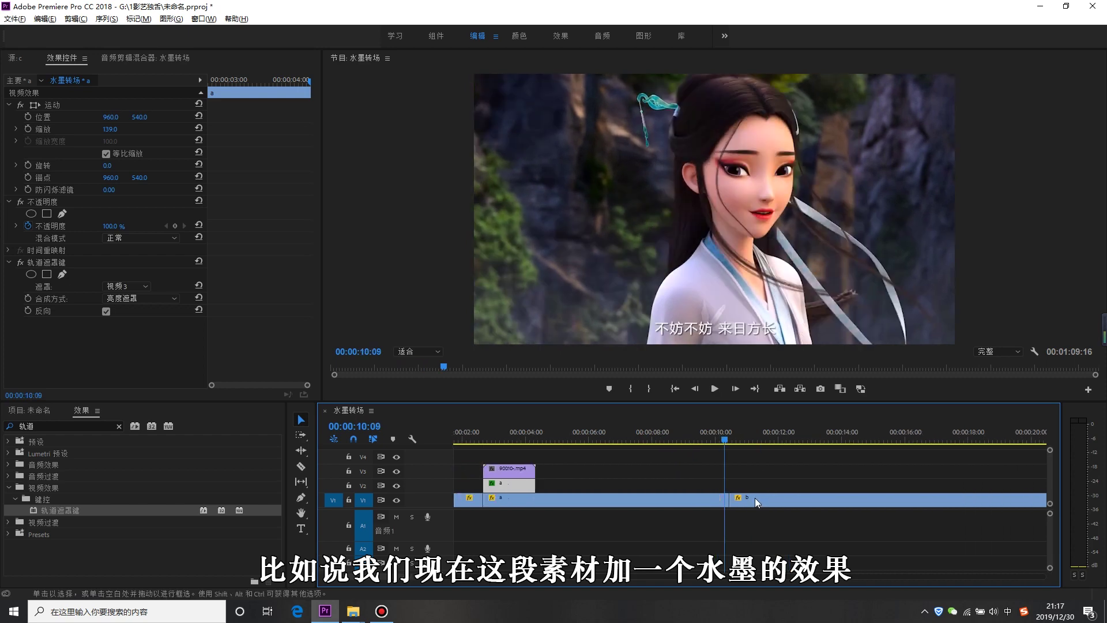
key(minus)
key(equal)
click(700, 424)
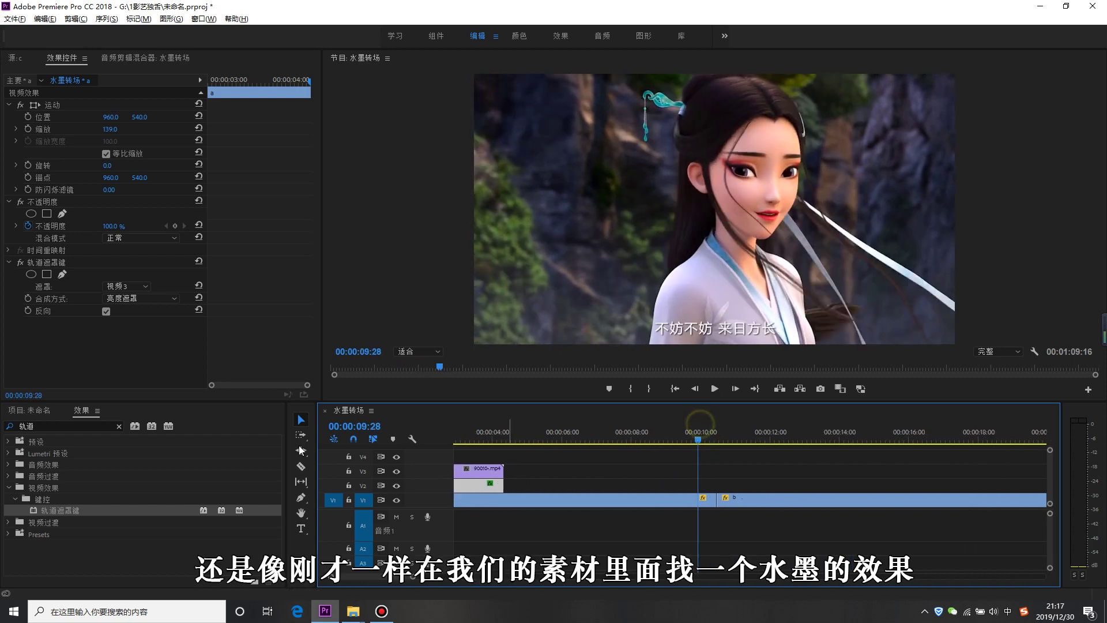
click(30, 411)
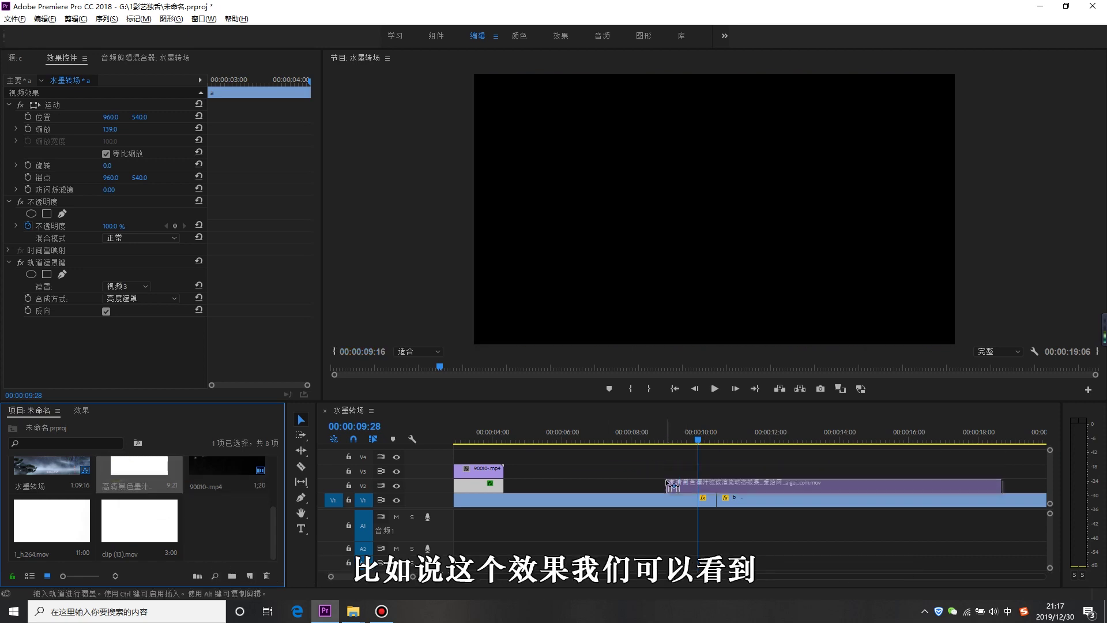
drag(140, 469, 668, 485)
drag(701, 439, 739, 464)
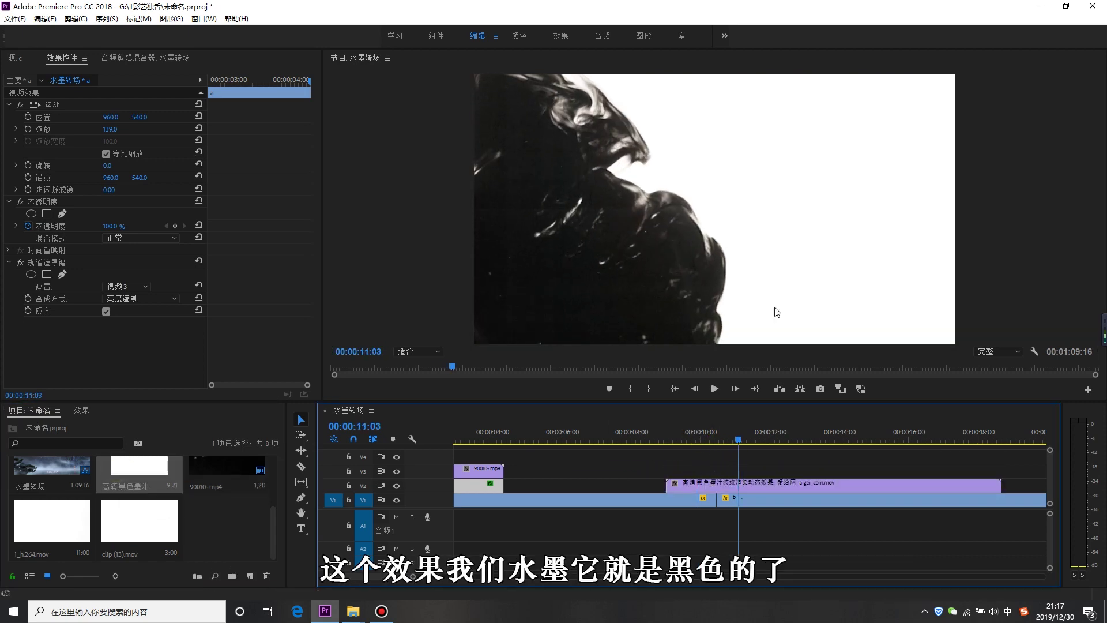
mouse_move(738, 441)
mouse_down()
mouse_move(876, 473)
mouse_move(815, 479)
mouse_up()
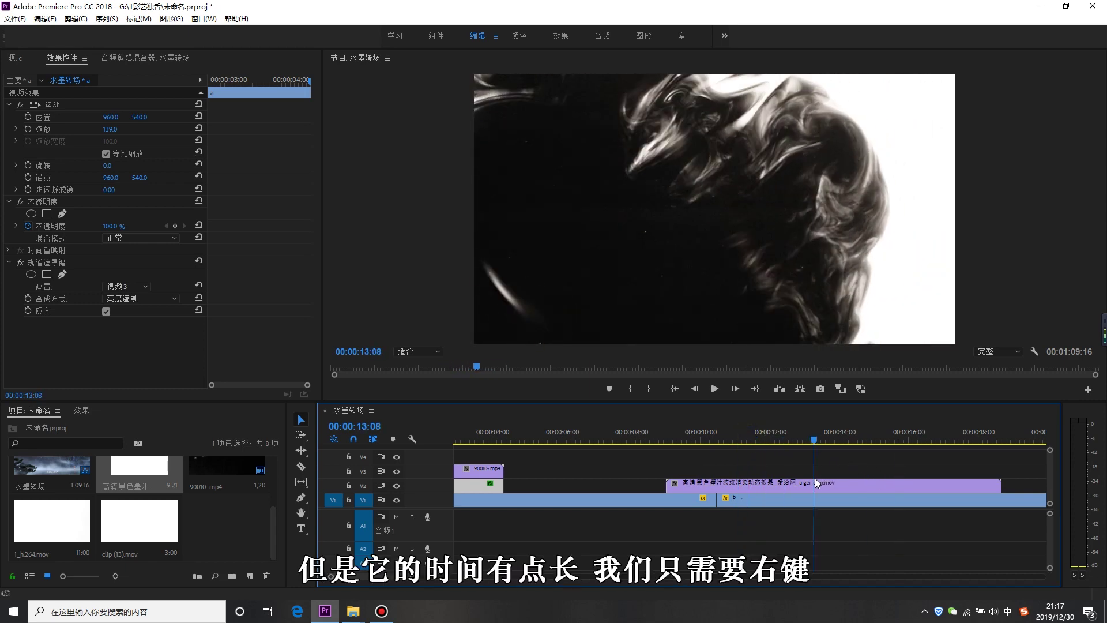
- Set the black ink clip's speed to 200% in Speed/Duration
right_click(745, 486)
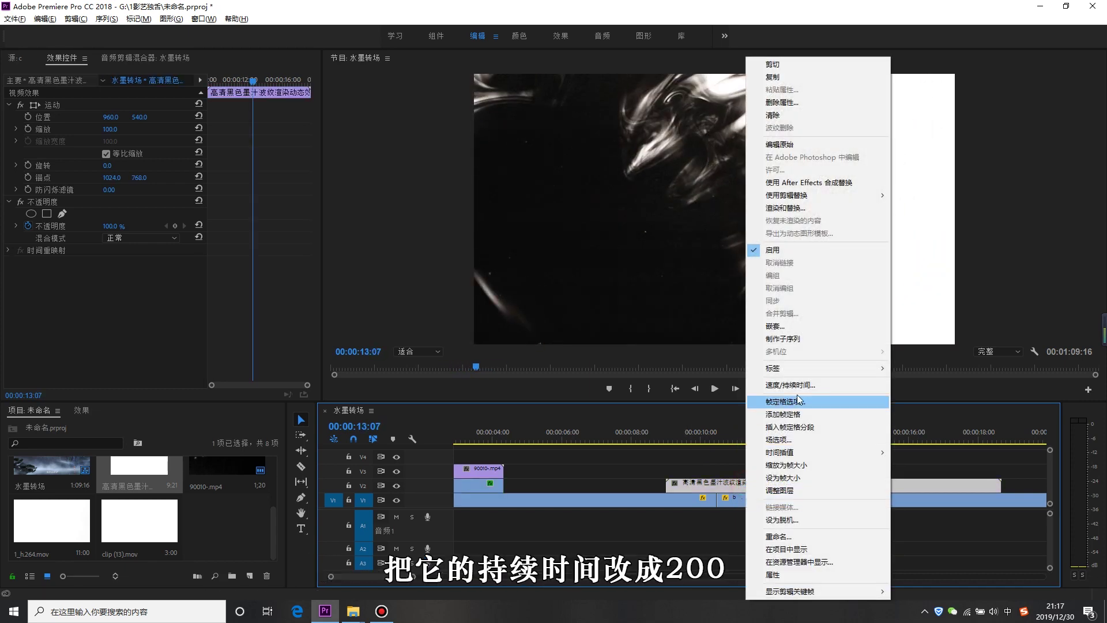
click(799, 385)
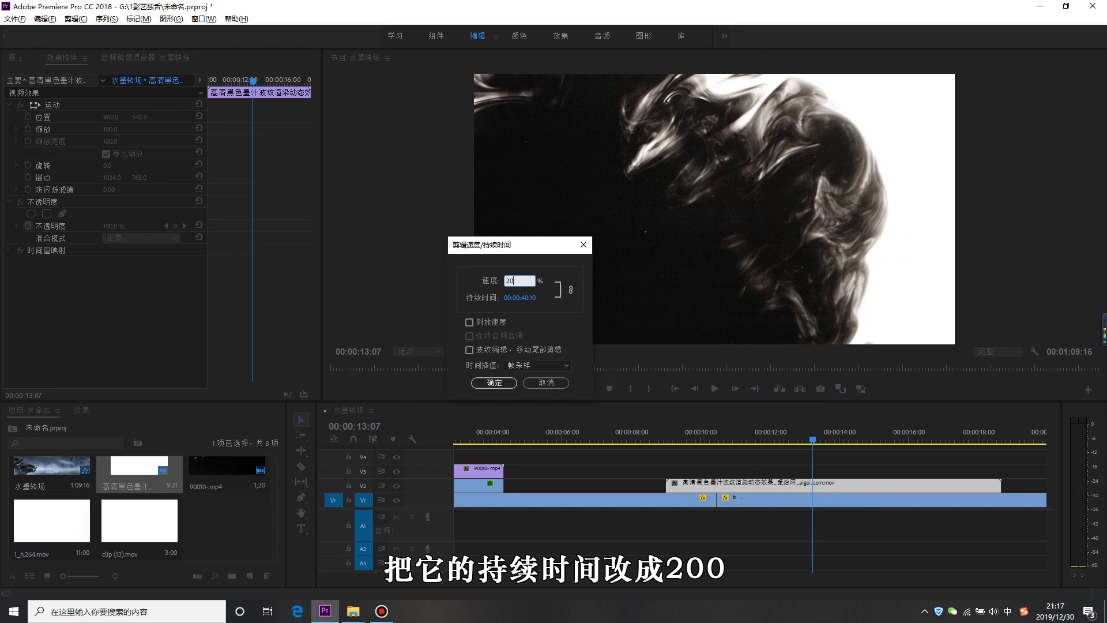
text(0)
key(Return)
key(minus)
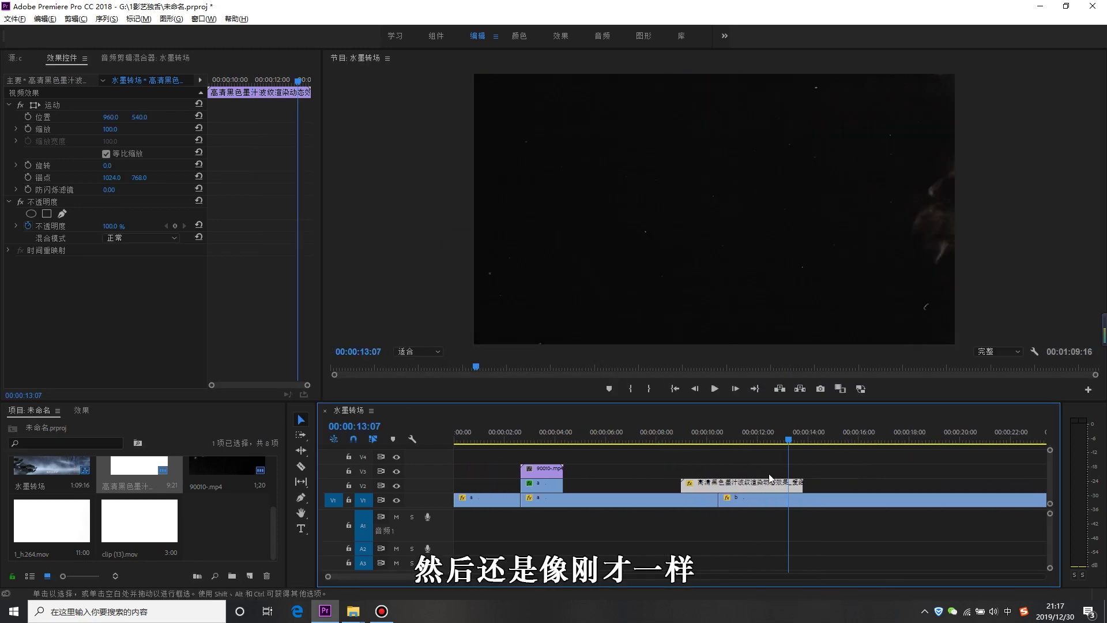
click(788, 468)
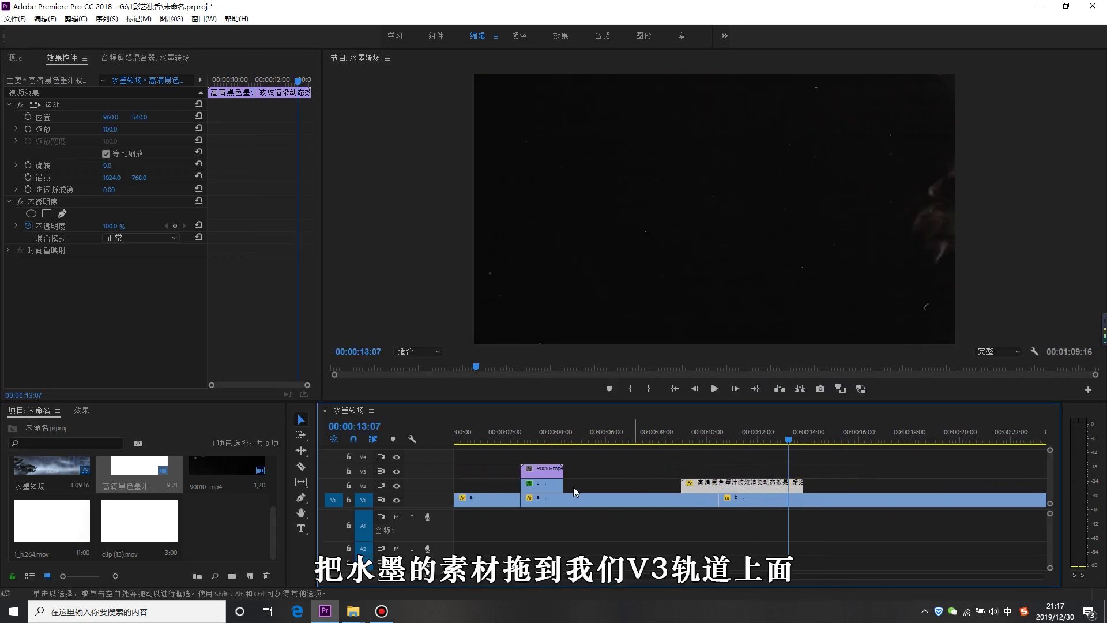
- Move the black ink to V3, cut V1 at the playhead, and lift the cut piece onto V2
drag(770, 484, 770, 470)
click(709, 459)
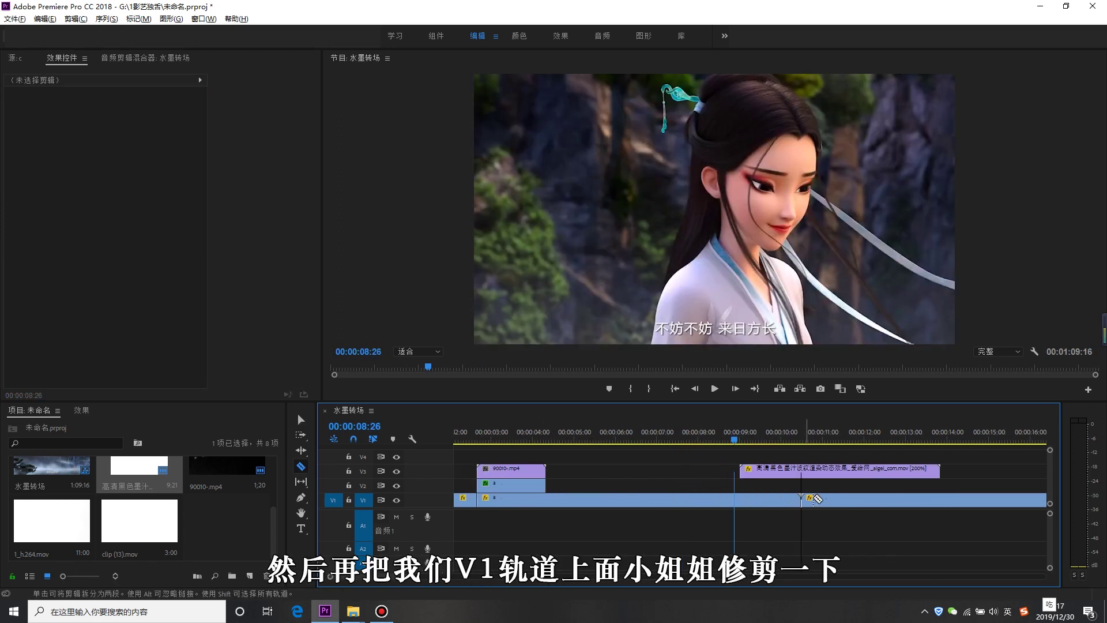
scroll(752, 501, down, 1)
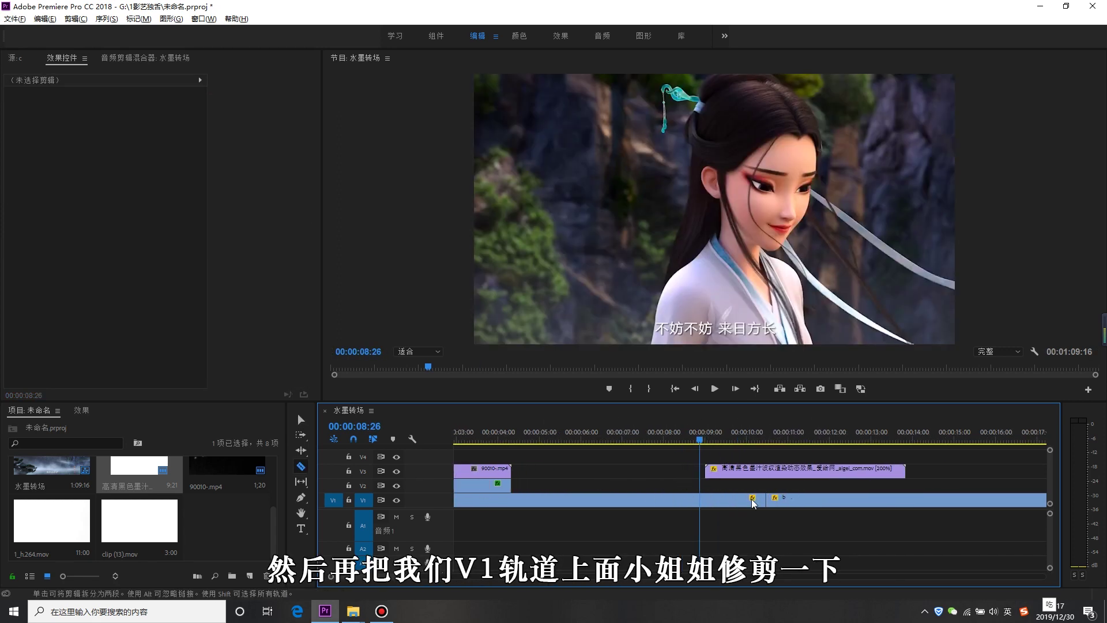
click(708, 500)
key(v)
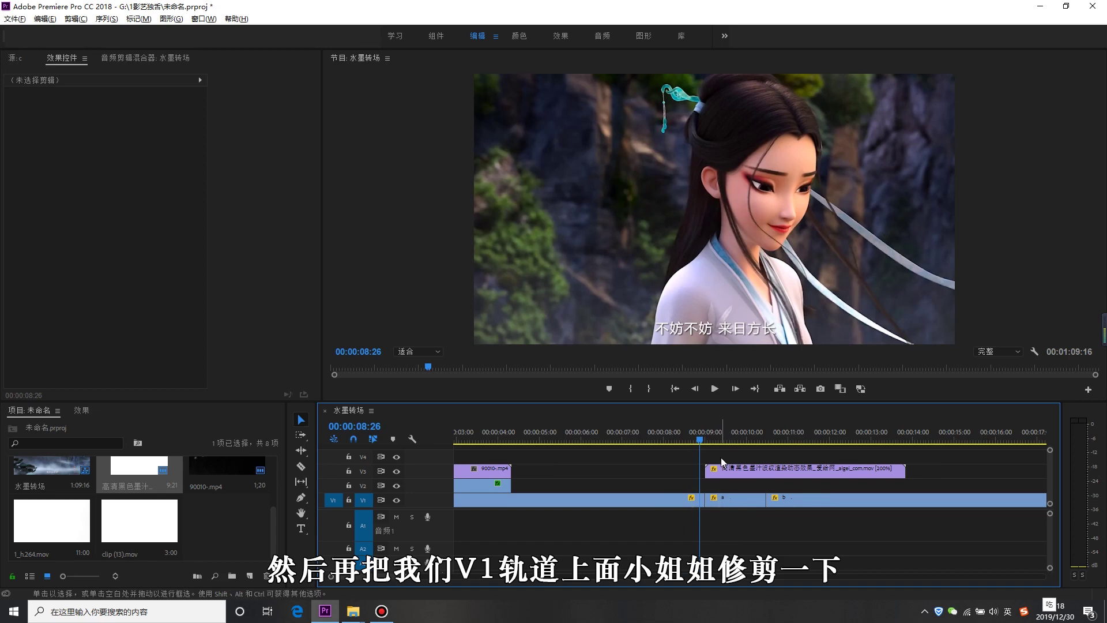
click(710, 438)
drag(739, 501, 739, 486)
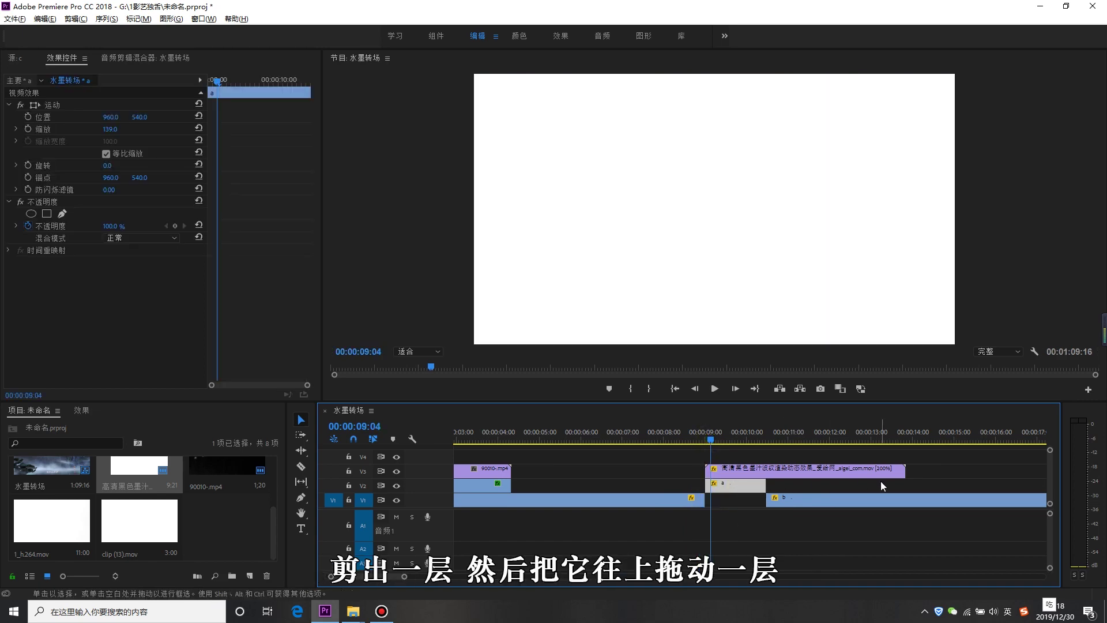
- Slide clip b on V1 left so it starts under the ink and V2 clips
click(791, 498)
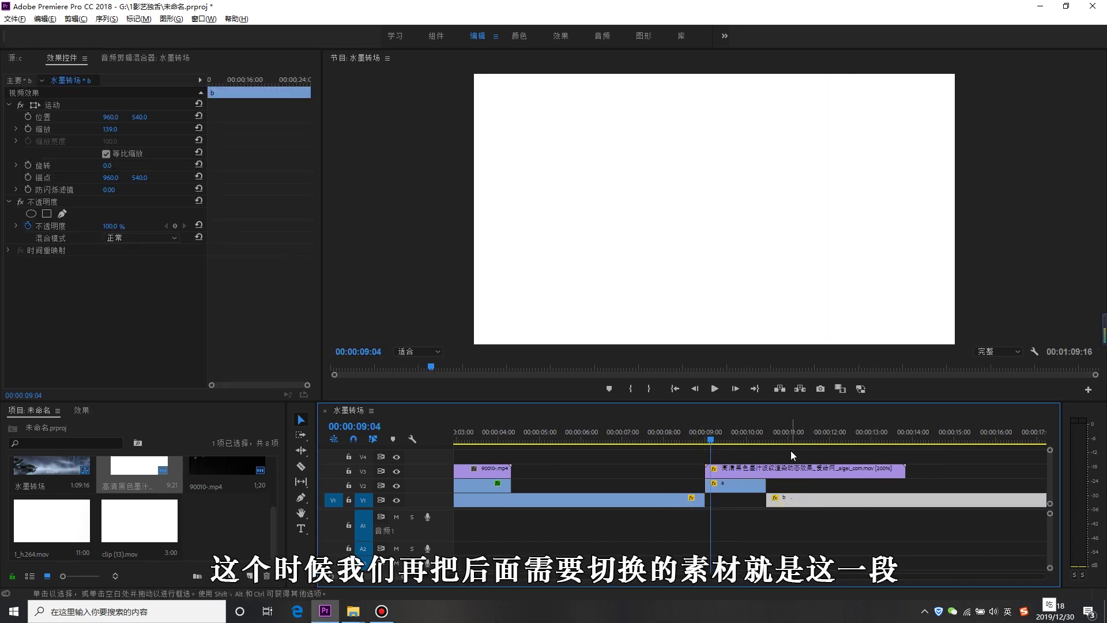
click(807, 436)
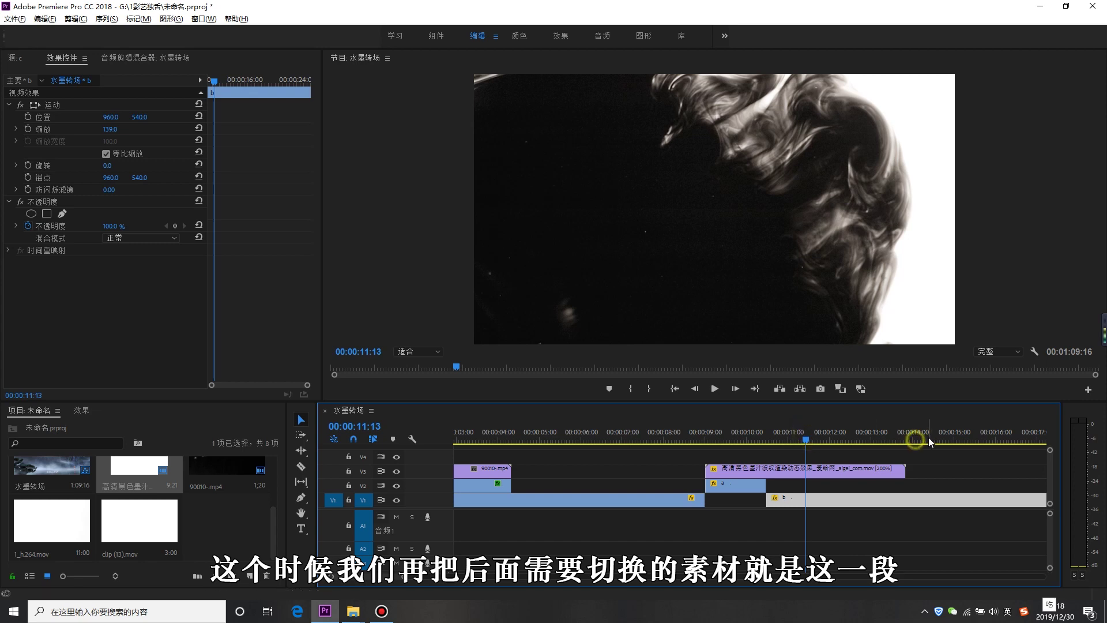
click(927, 439)
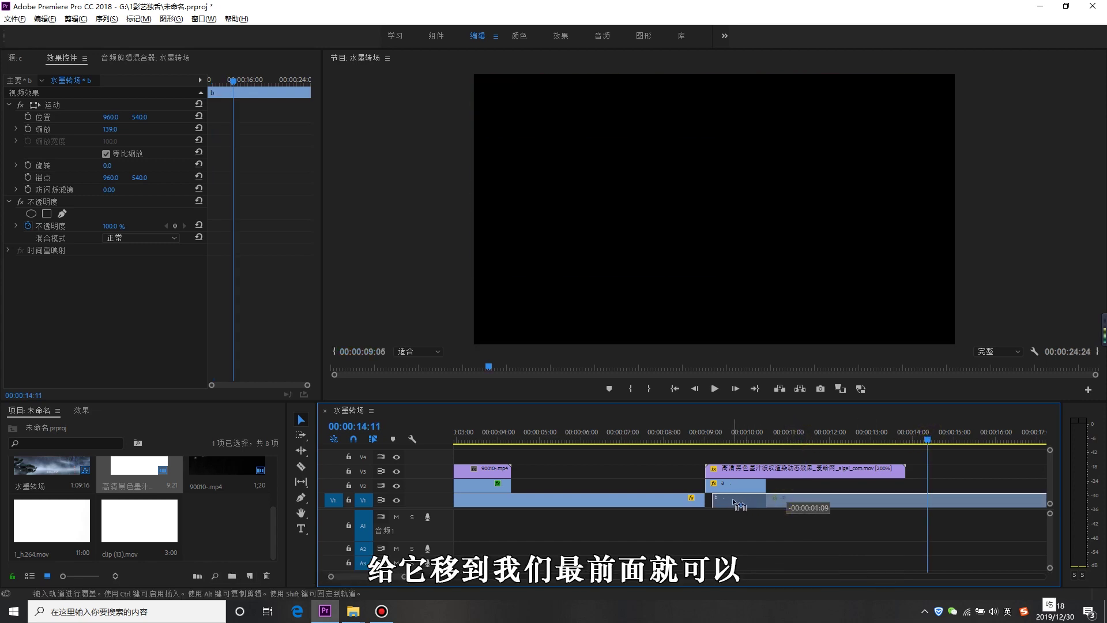
drag(738, 505, 732, 505)
click(750, 468)
scroll(755, 459, up, 1)
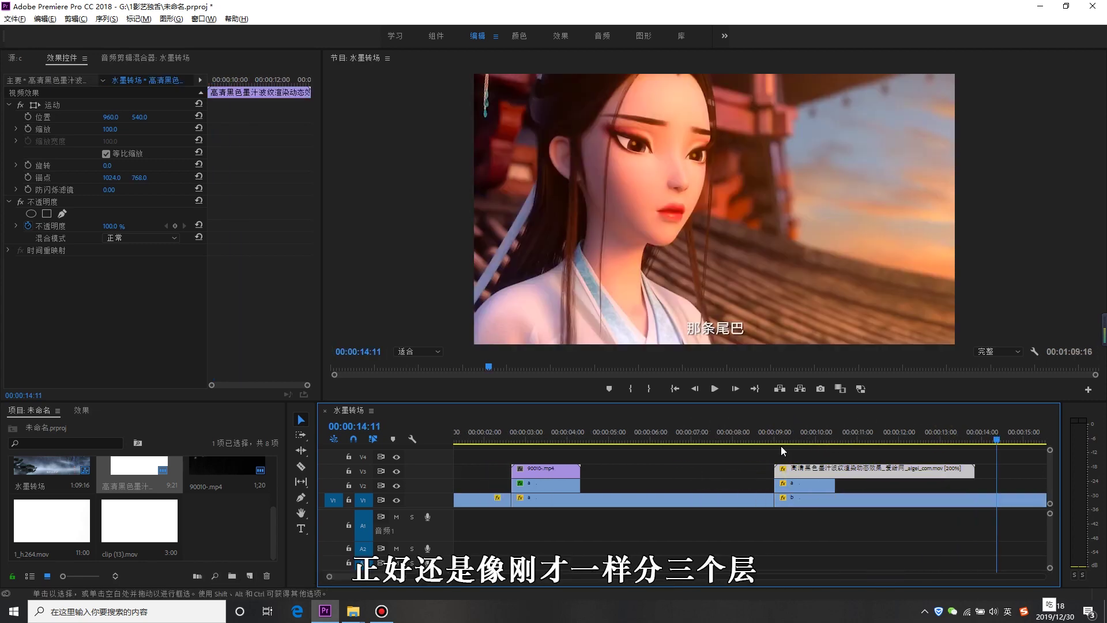
click(802, 433)
click(809, 469)
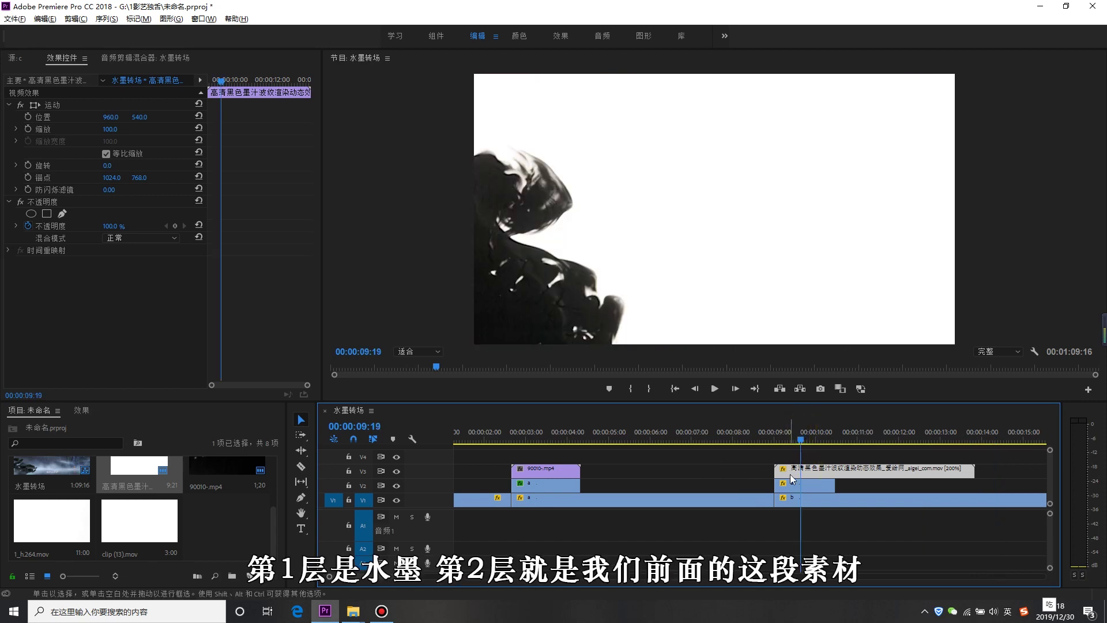
click(396, 471)
click(743, 434)
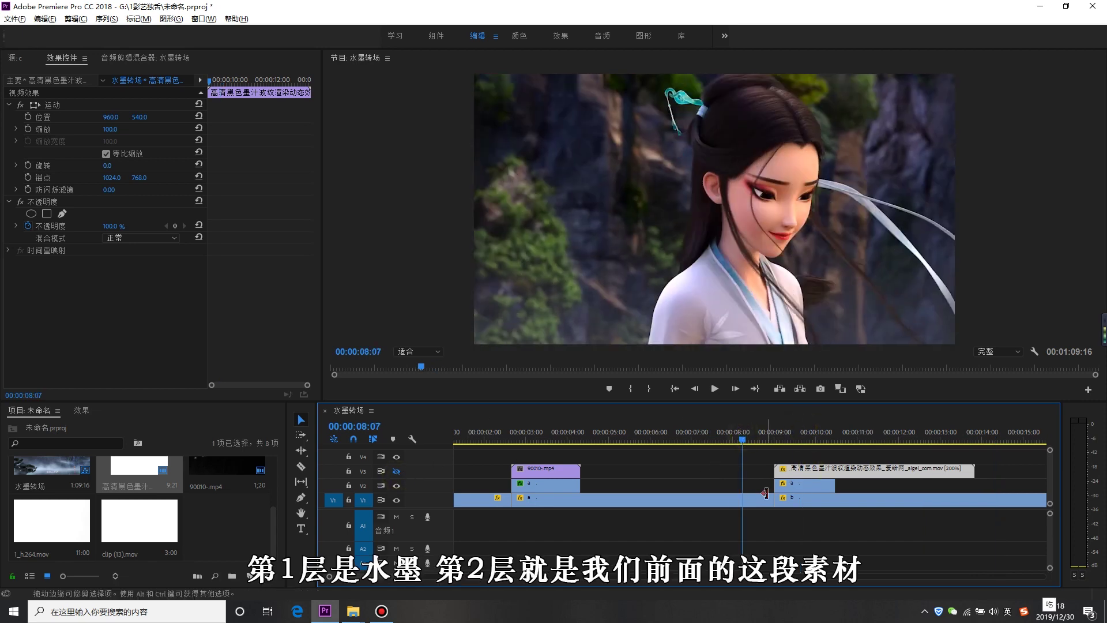
click(803, 487)
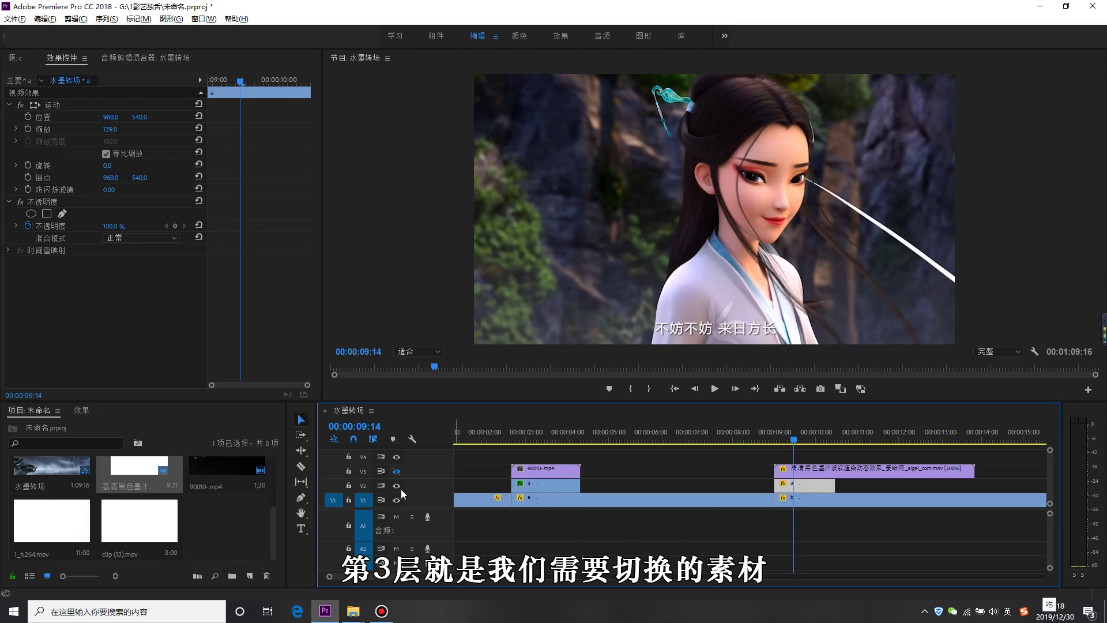
click(396, 485)
click(831, 500)
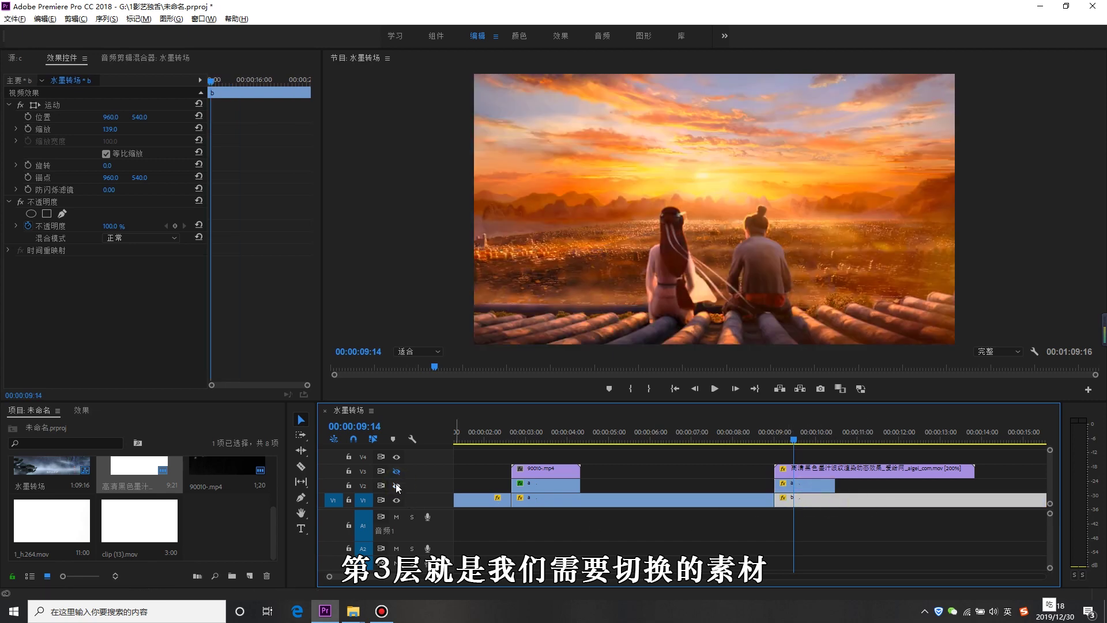
click(396, 485)
click(396, 471)
click(811, 486)
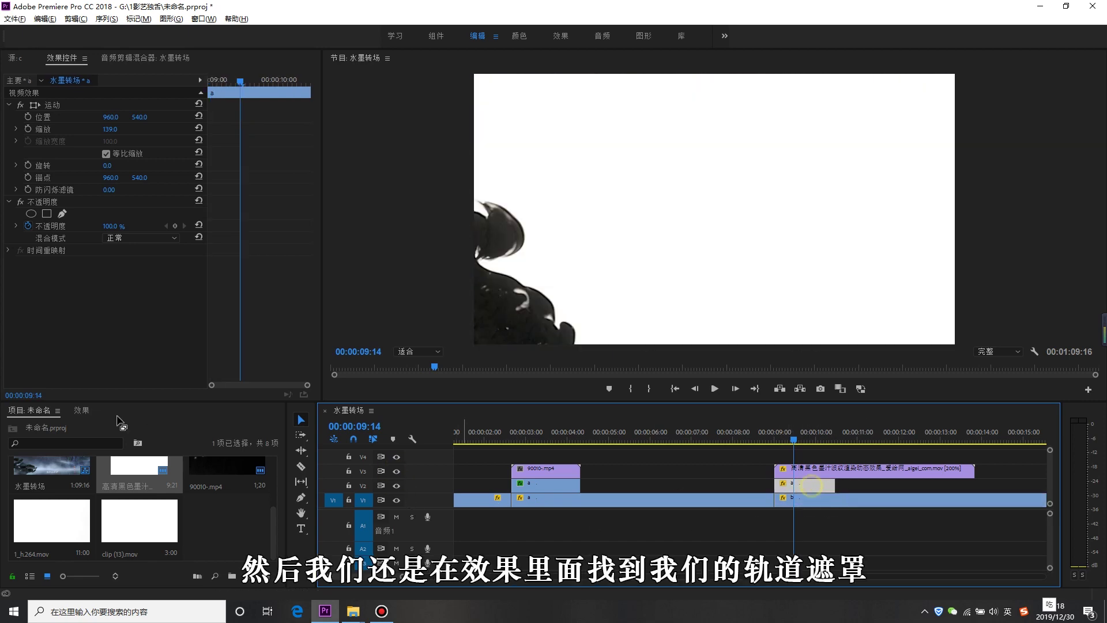
- Apply Track Matte Key to clip a on V2 with Matte Video 3 and Luma Matte, then play it back
click(88, 408)
drag(70, 510, 794, 487)
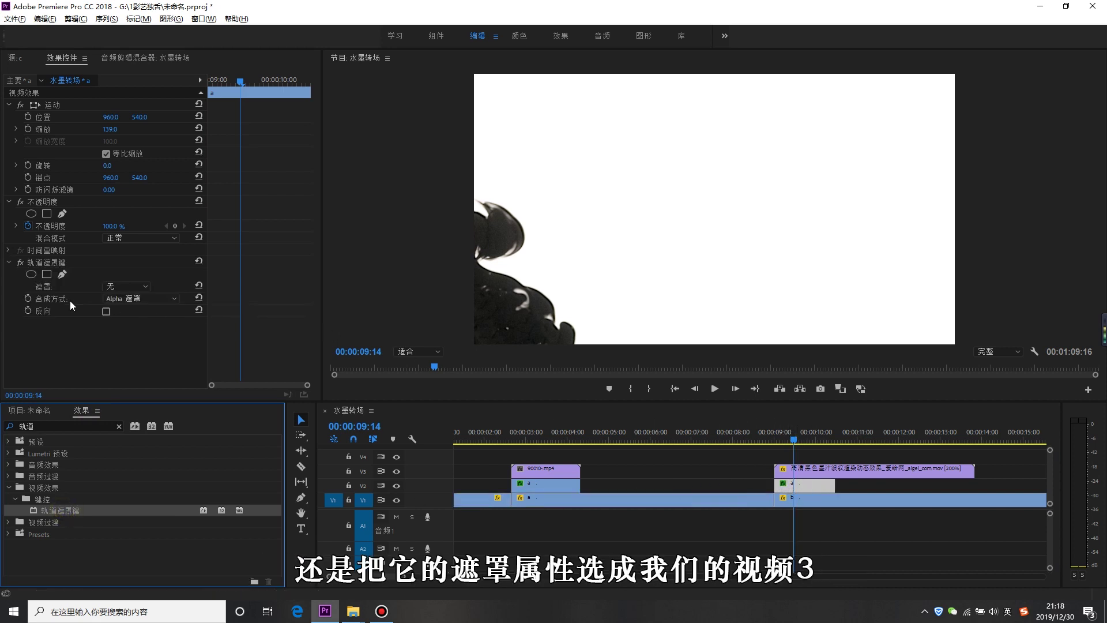
click(127, 286)
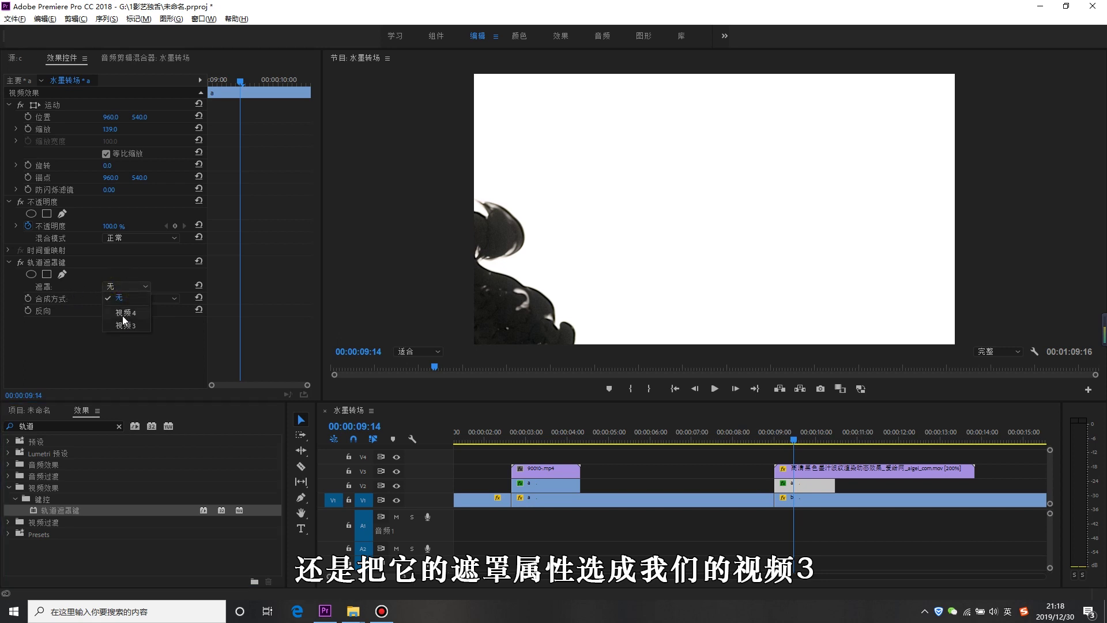
click(124, 322)
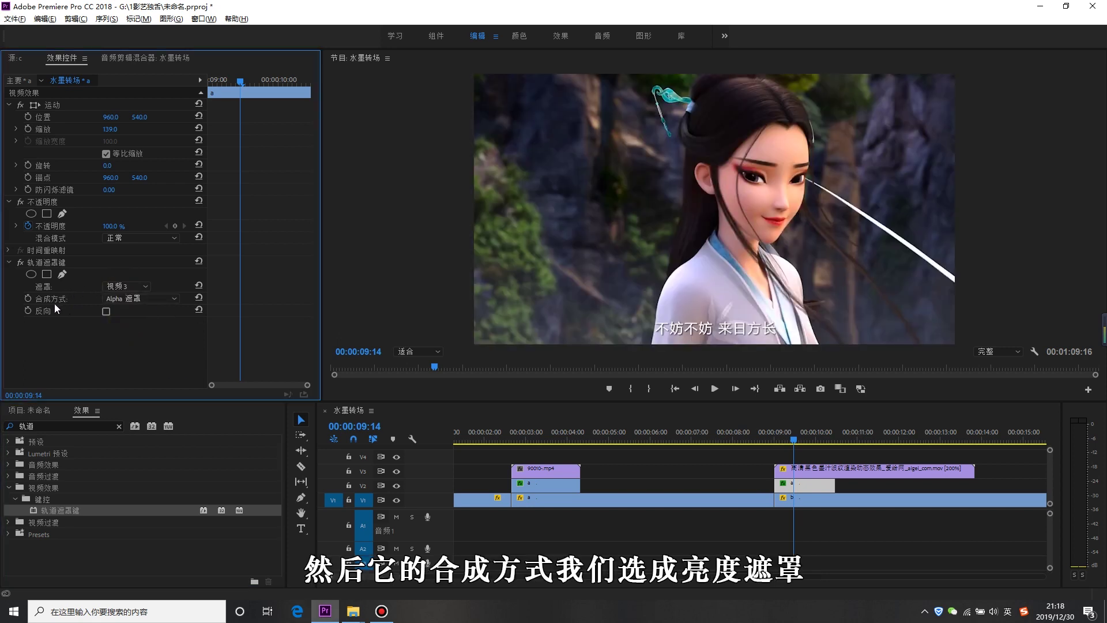
click(137, 301)
click(136, 323)
scroll(797, 489, down, 2)
click(679, 447)
key(space)
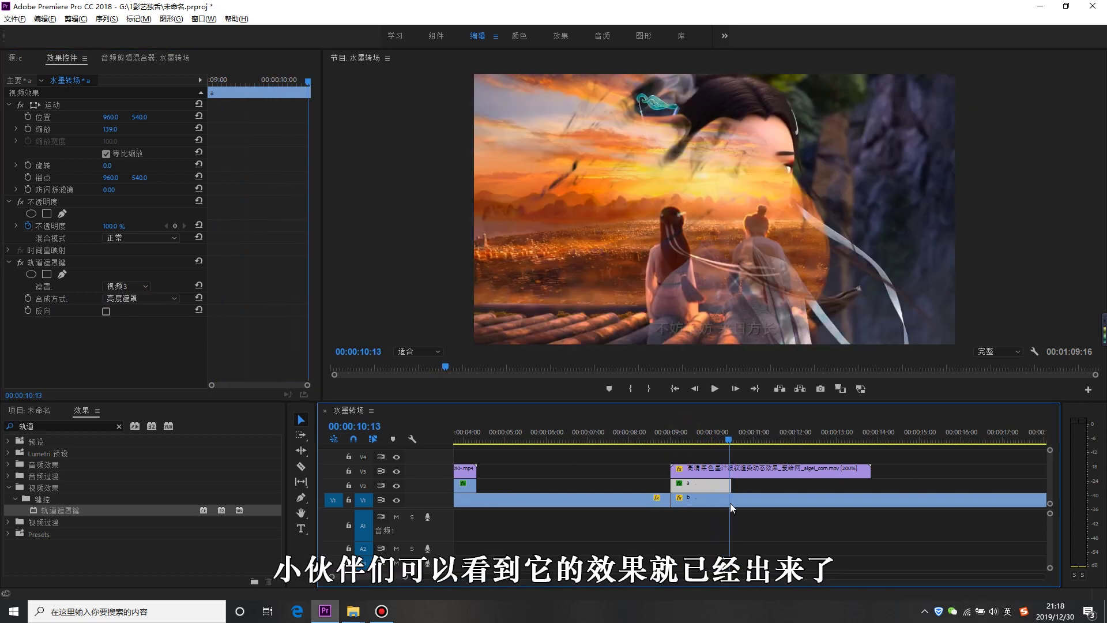
- Extend clip a on V2 rightward and play the transition back to about 00:00:11:26
mouse_move(771, 521)
mouse_down()
mouse_move(712, 517)
mouse_move(836, 499)
mouse_up()
key(space)
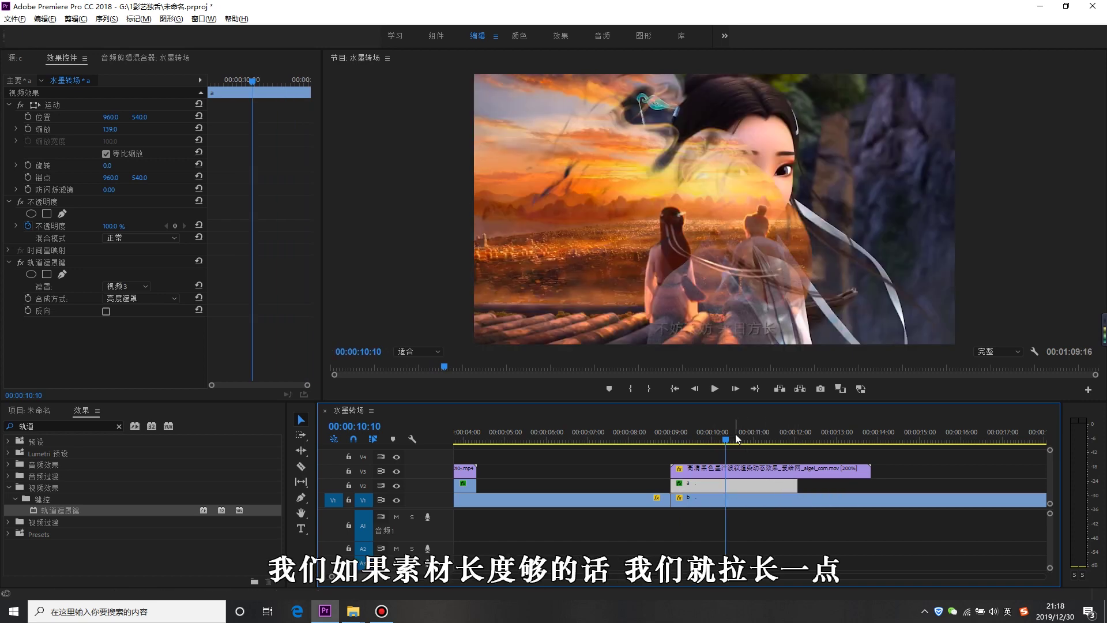
key(Up)
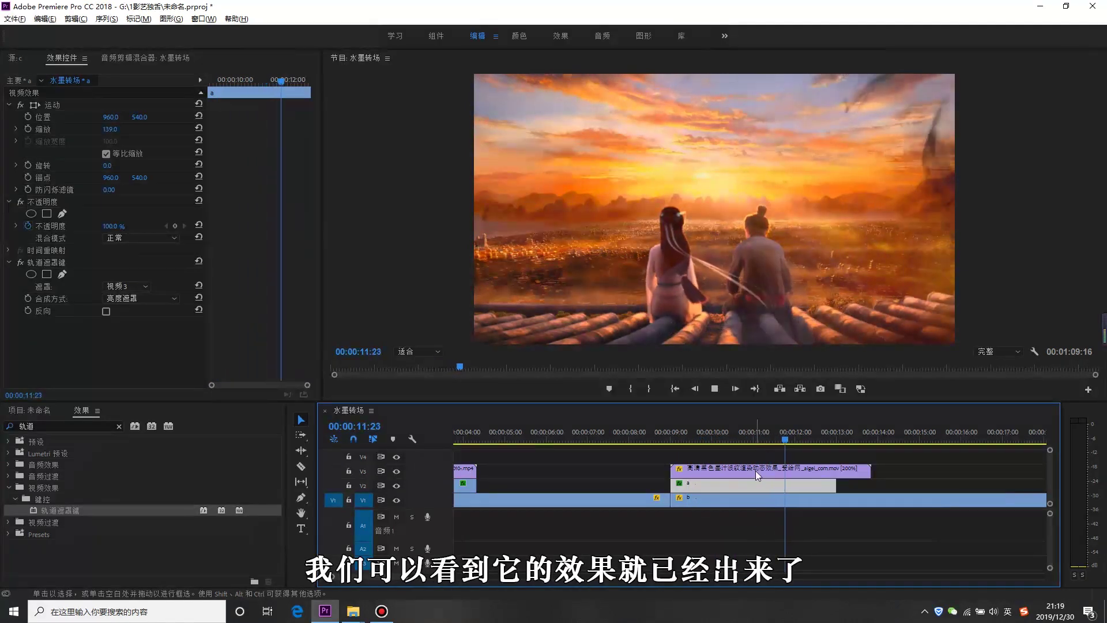
click(803, 439)
drag(803, 439, 789, 439)
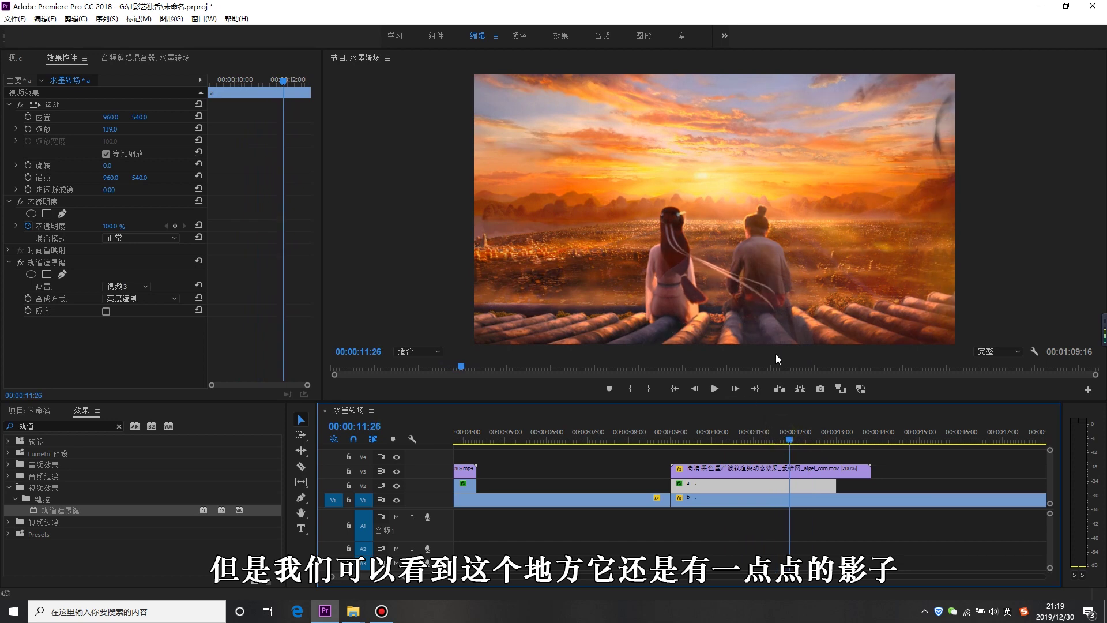
- Hide and restore the V1 and V2 tracks to inspect the ink residue near 00:00:12, then select the V3 ink clip
click(750, 439)
click(396, 485)
click(396, 500)
mouse_move(770, 439)
mouse_down()
mouse_move(810, 439)
mouse_move(792, 459)
mouse_up()
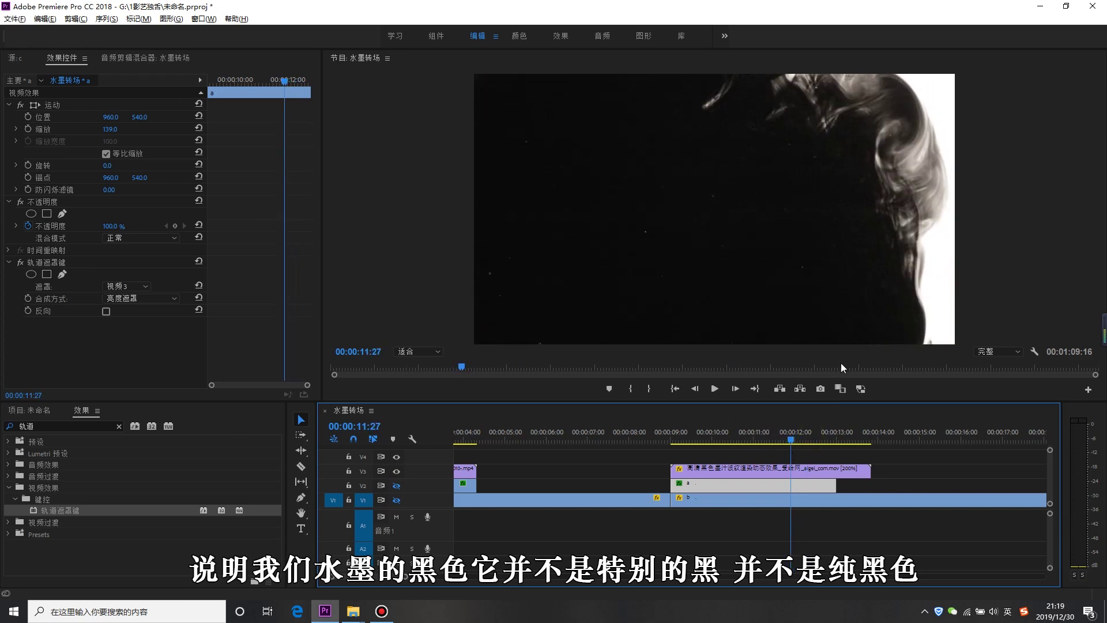
click(396, 485)
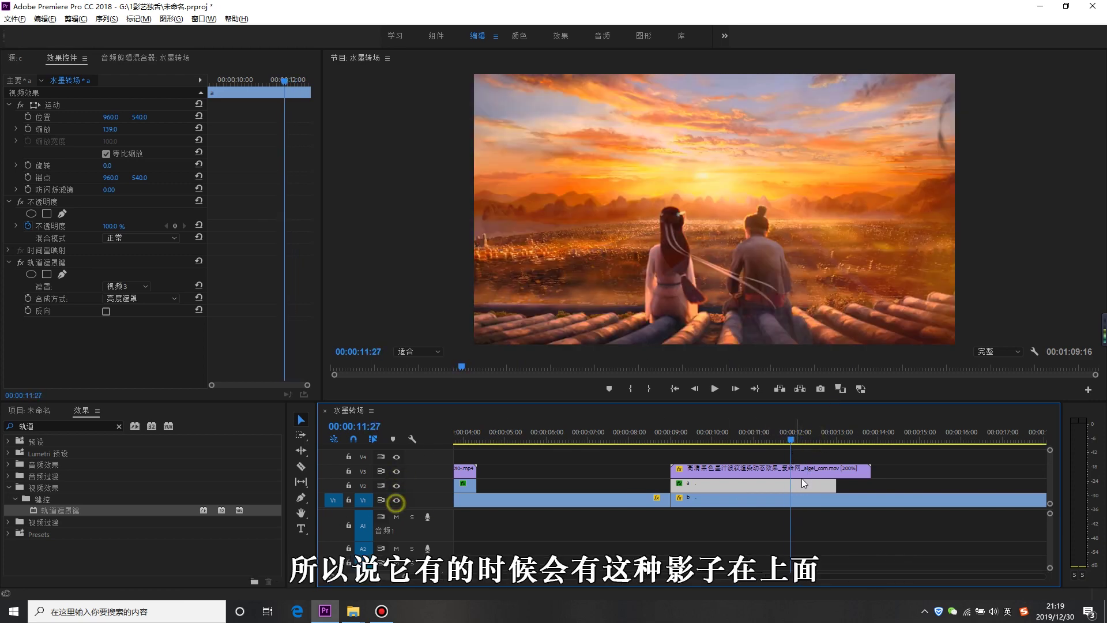
mouse_move(797, 441)
mouse_down()
mouse_move(756, 472)
mouse_move(794, 496)
mouse_up()
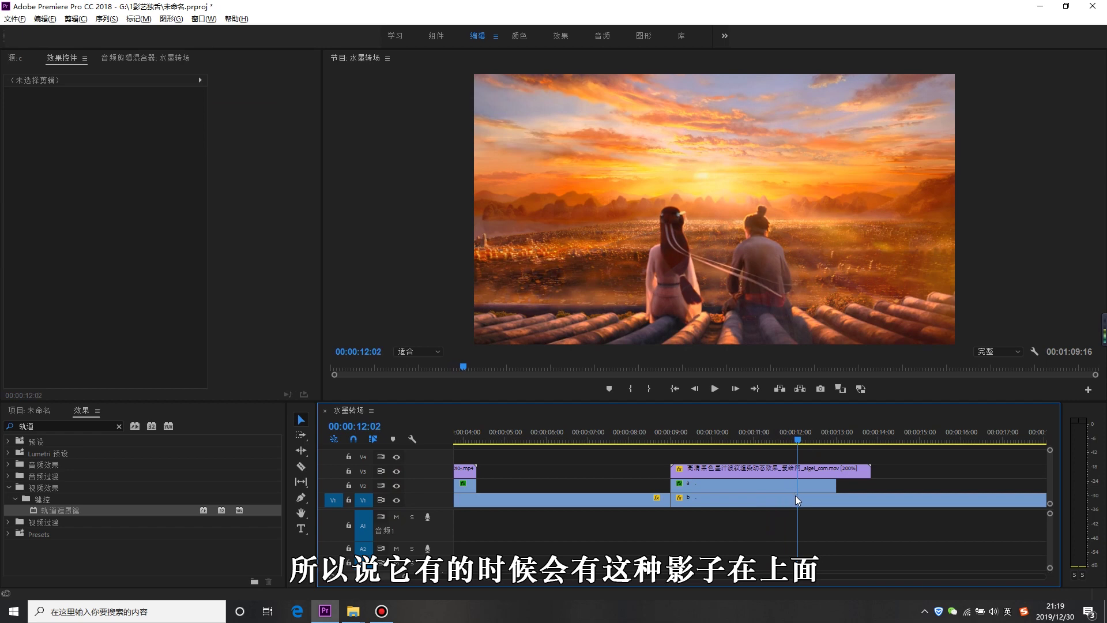
drag(784, 439, 776, 460)
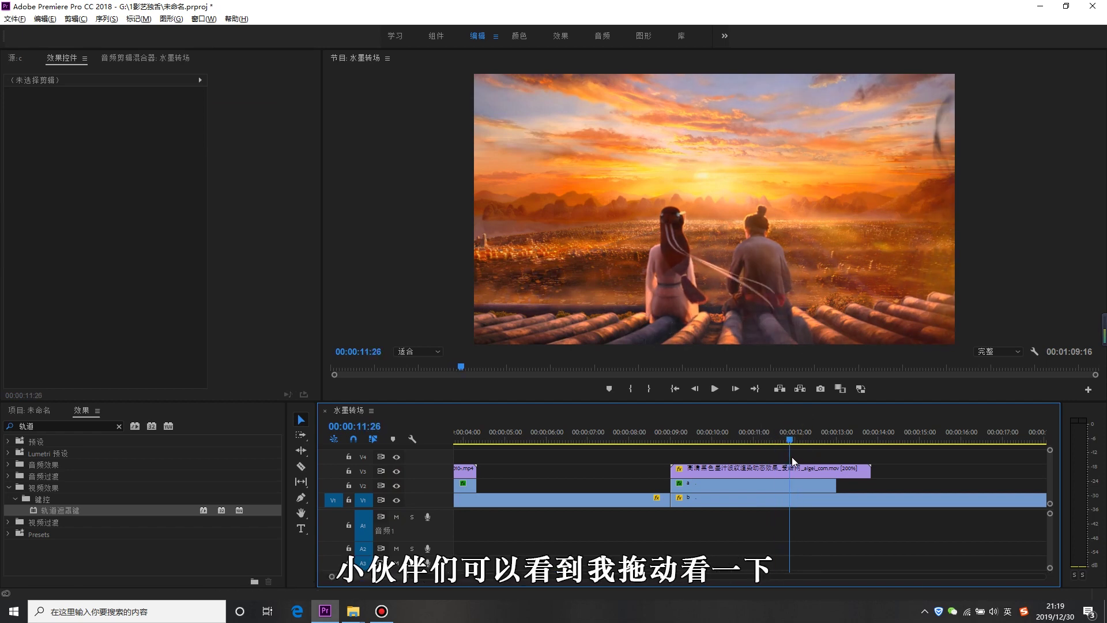
click(778, 468)
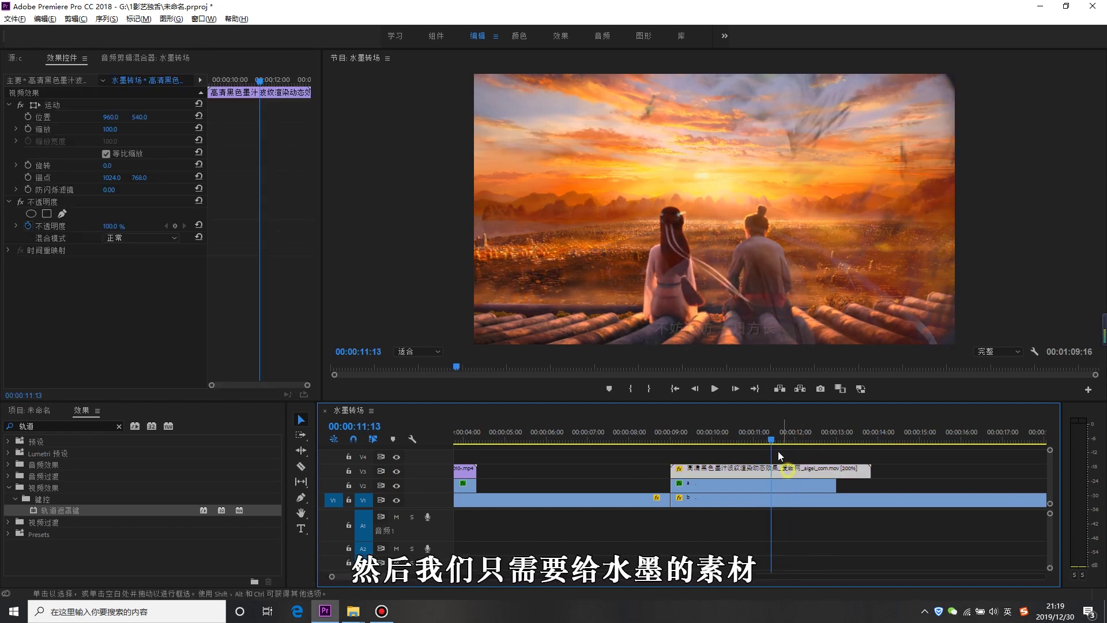
- Keyframe the V3 ink clip's opacity at 00:00:11:19, then set it to 0 later
mouse_move(778, 443)
mouse_down()
mouse_move(770, 459)
mouse_move(779, 456)
mouse_up()
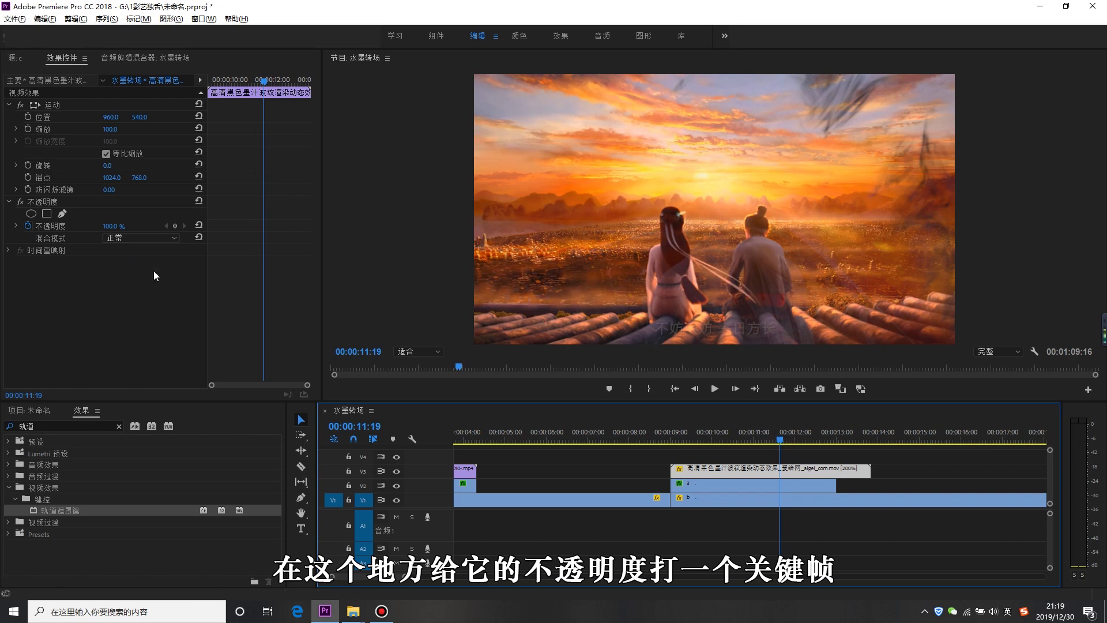
click(174, 226)
drag(779, 438, 814, 453)
text(0)
key(Return)
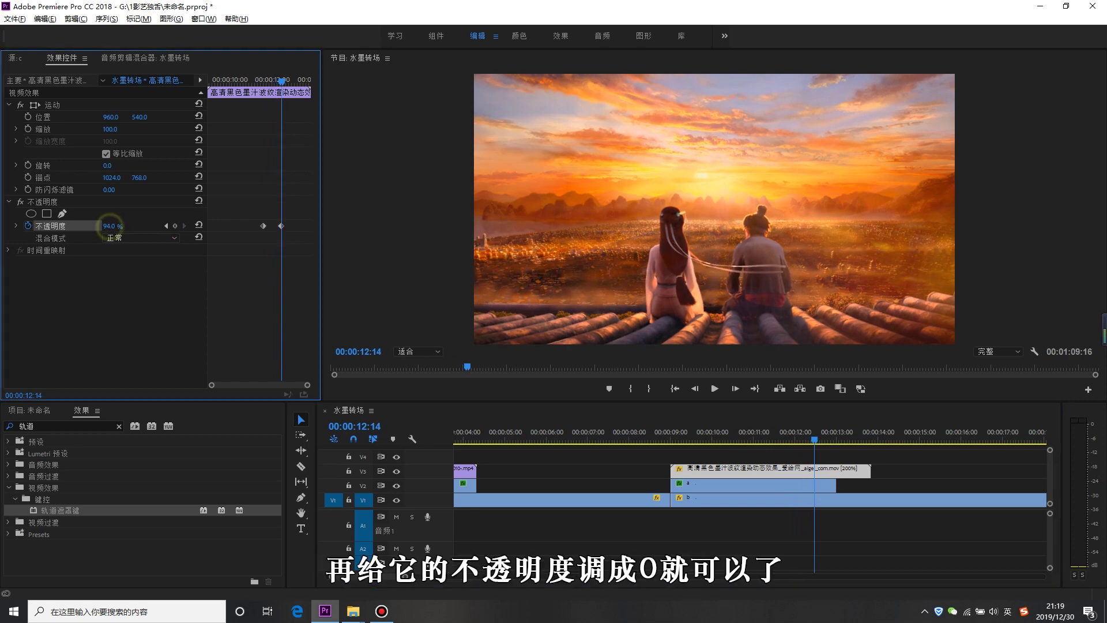
- Replay the ink fade from 00:00:11:01 and from about 8 seconds to confirm the residue clears
click(773, 438)
key(space)
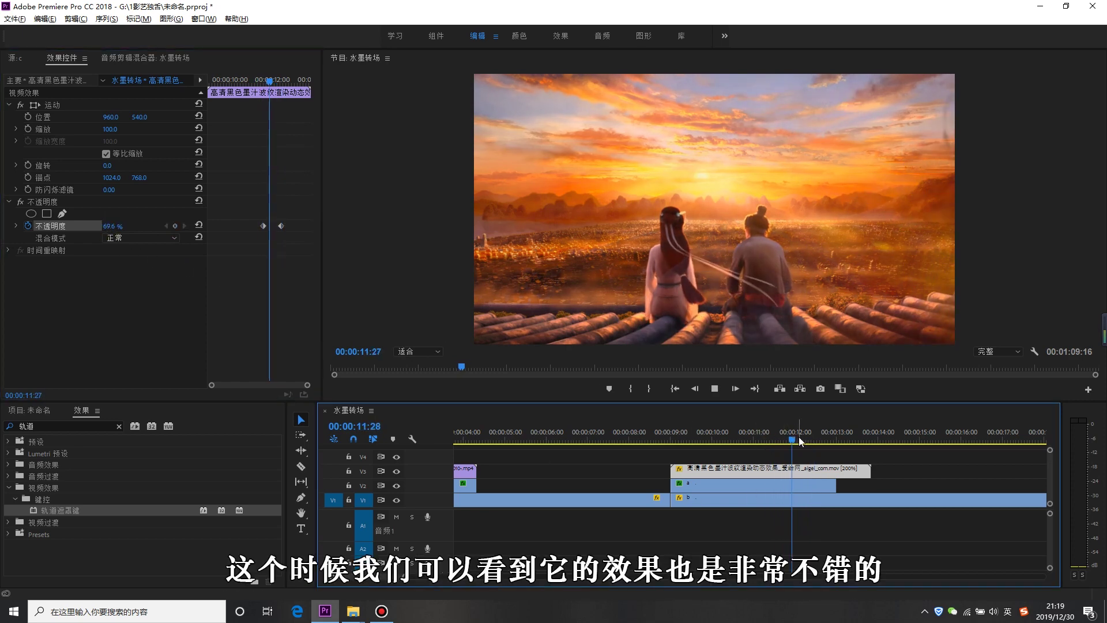
click(784, 436)
click(755, 436)
key(space)
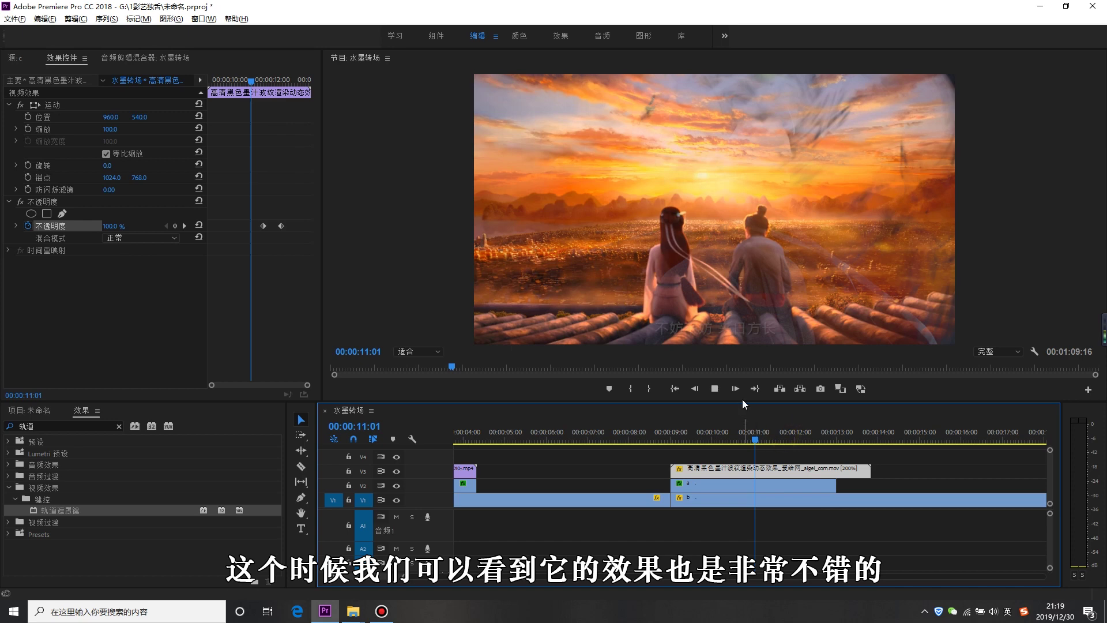
click(624, 436)
key(space)
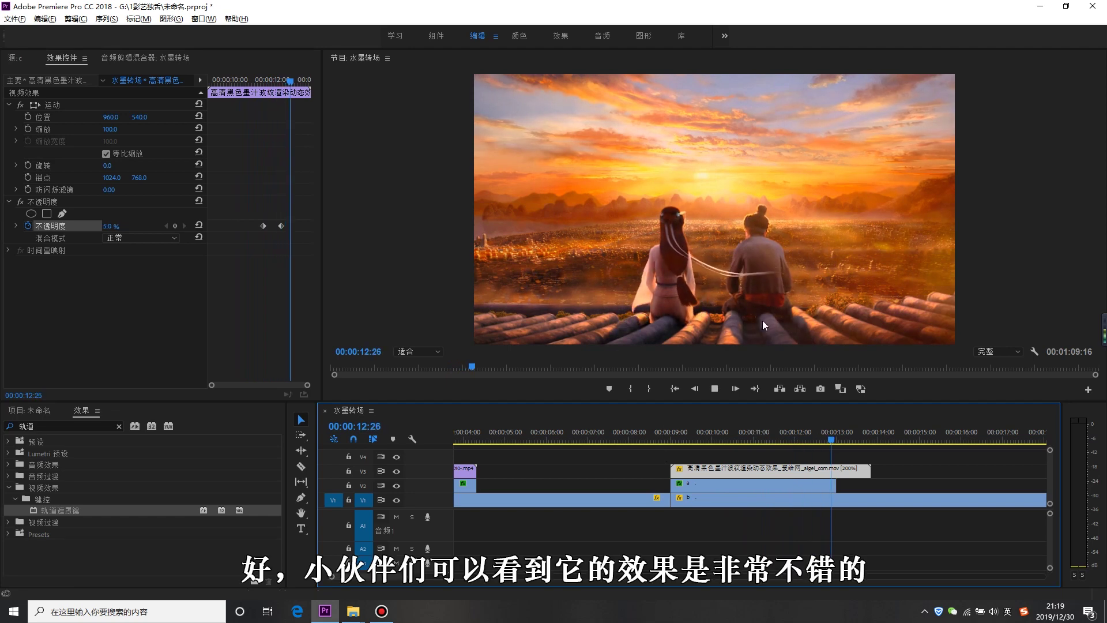
drag(852, 441, 751, 489)
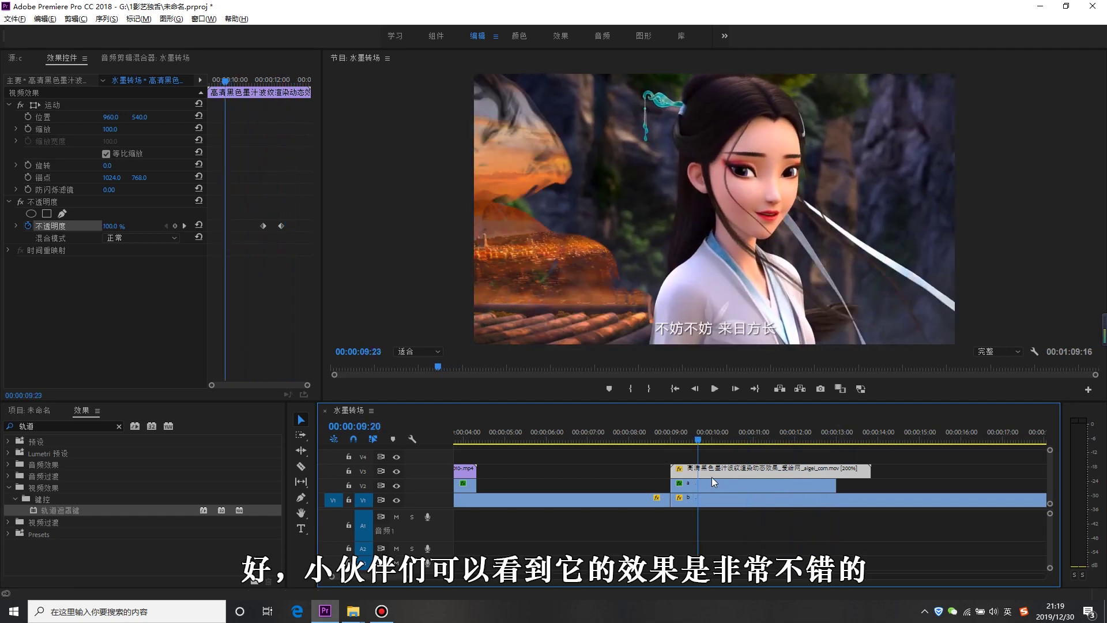
drag(751, 483, 780, 482)
key(minus)
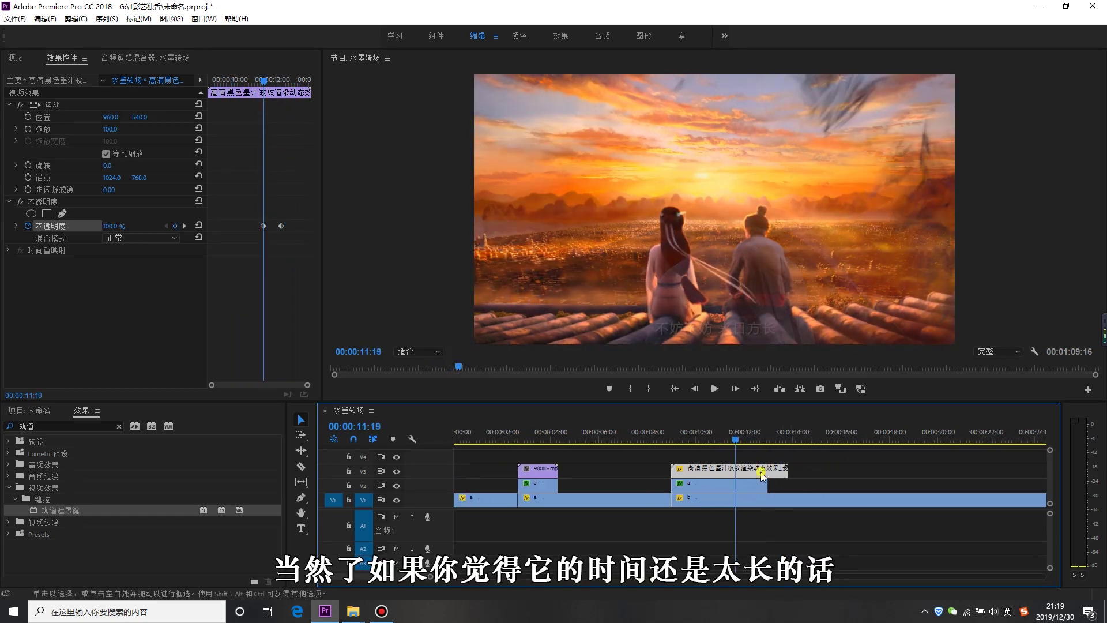
- Use the Rate Stretch tool to squeeze the V3 ink clip to about 4 seconds
key(equal)
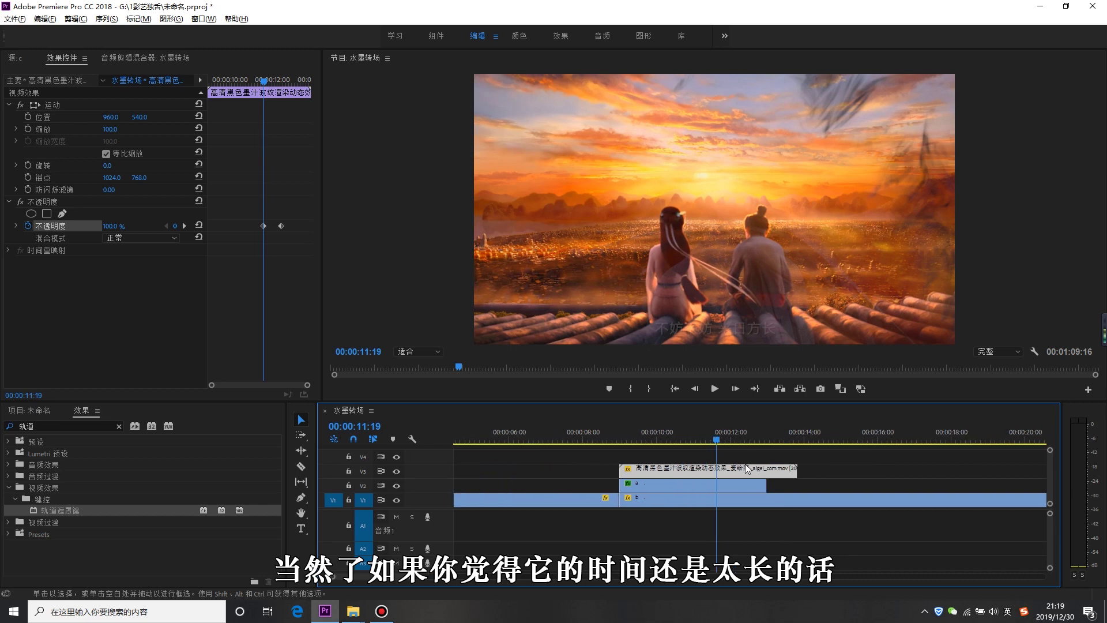
key(equal)
right_click(742, 471)
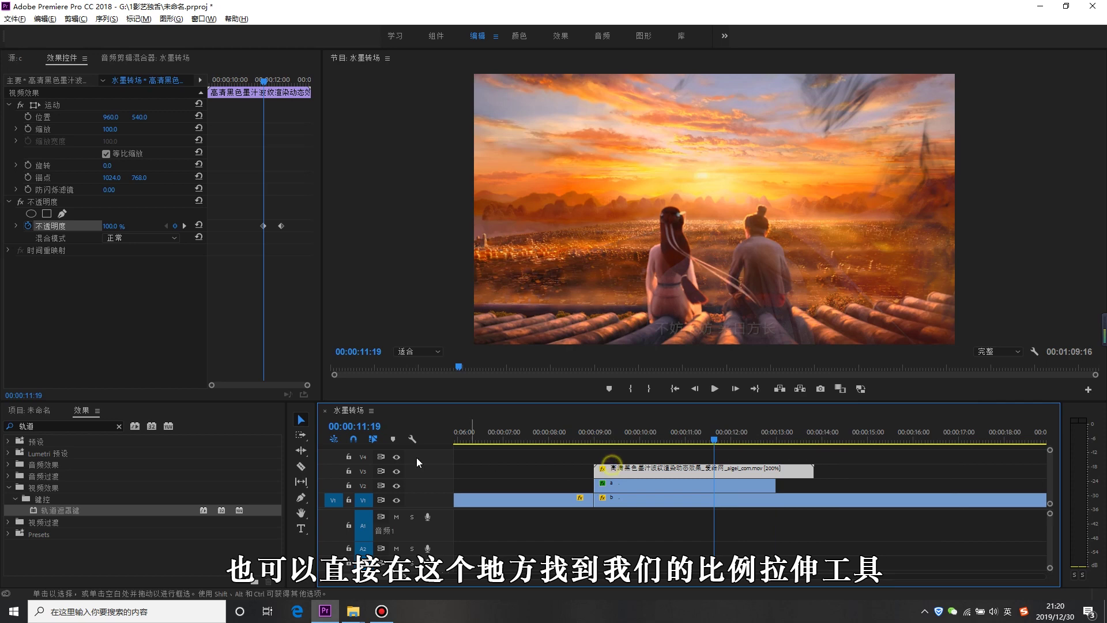
click(302, 453)
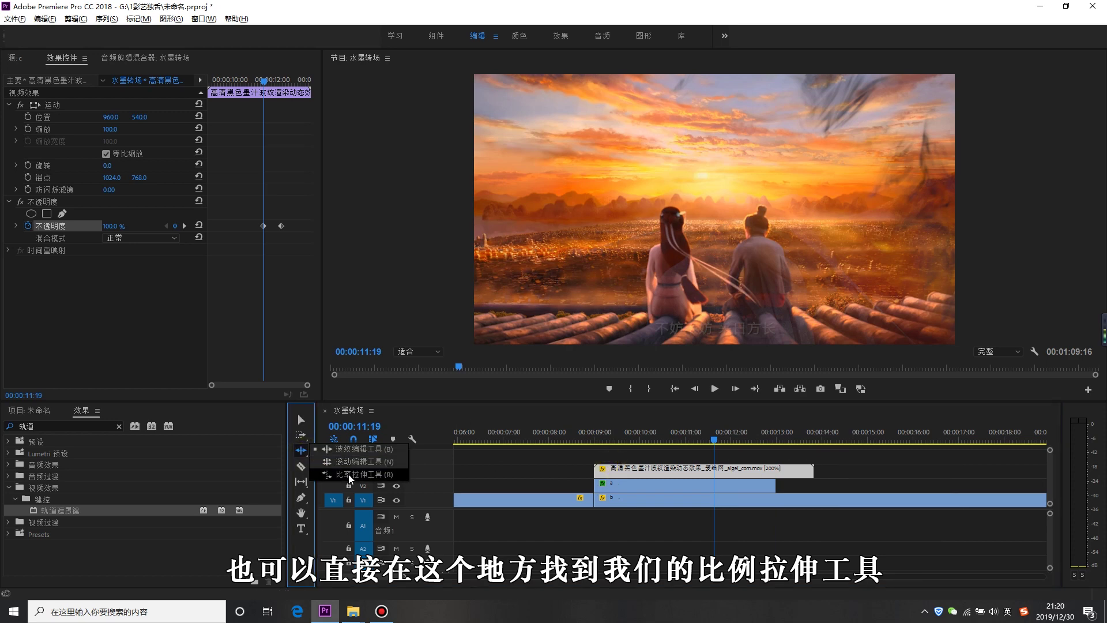
click(349, 476)
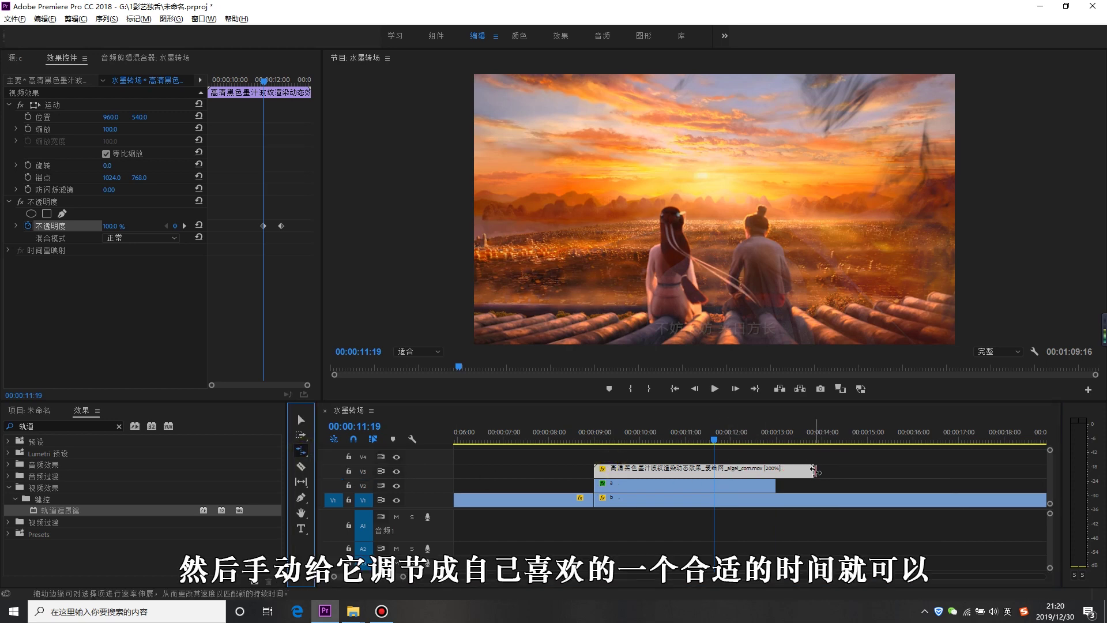
drag(815, 470, 774, 477)
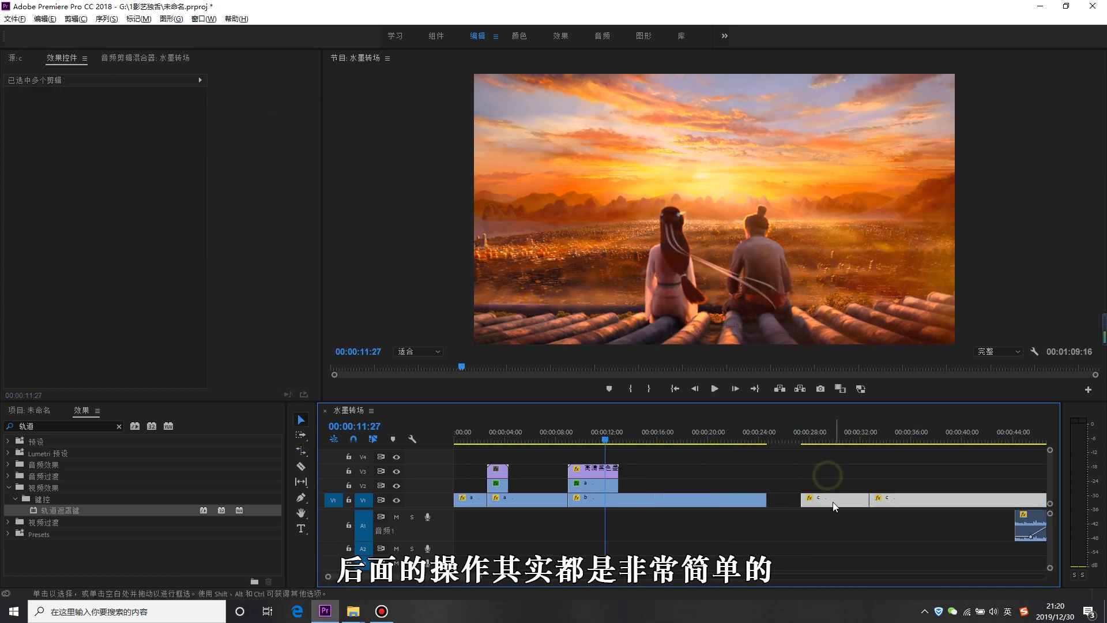
- Drop clip (13).mov at the cut near 28 seconds, preview it, and move it to V3
key(minus)
drag(658, 468, 668, 497)
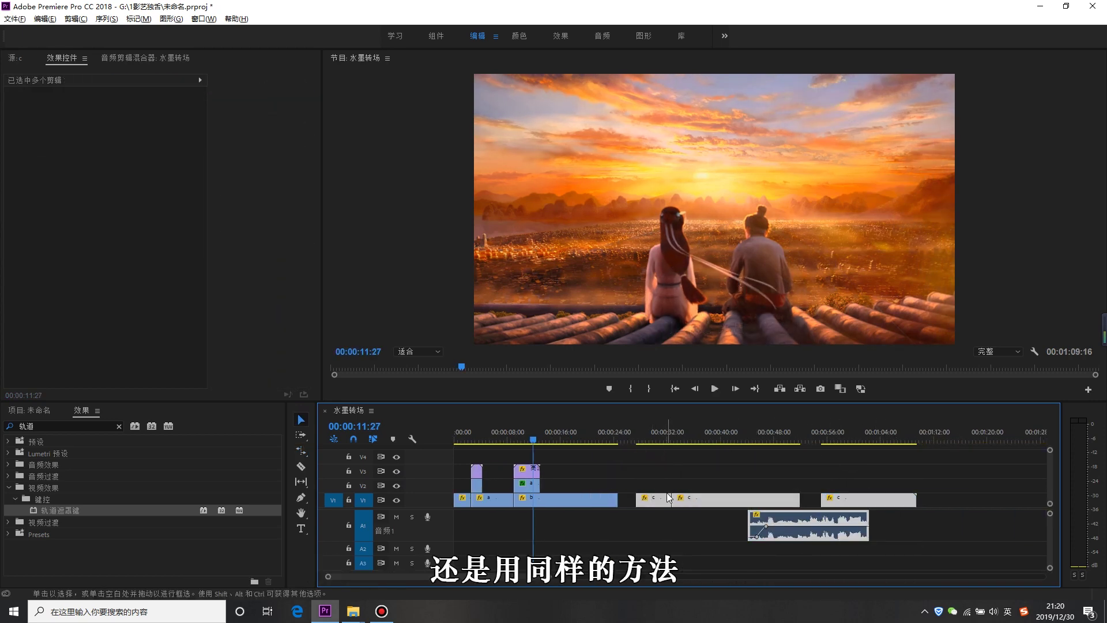
drag(139, 522, 587, 487)
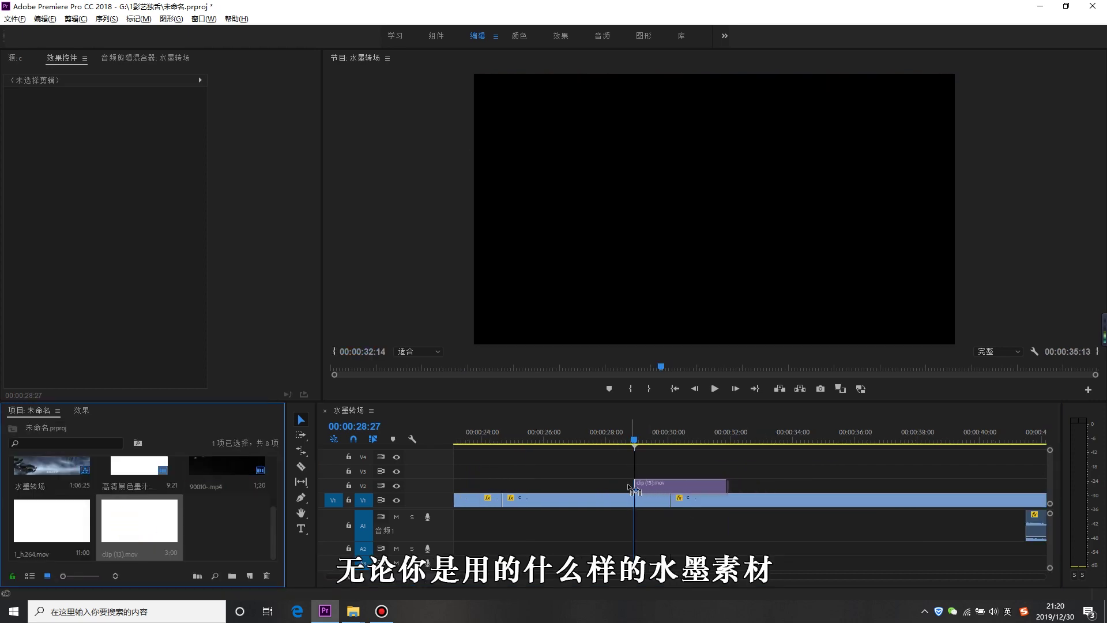
key(space)
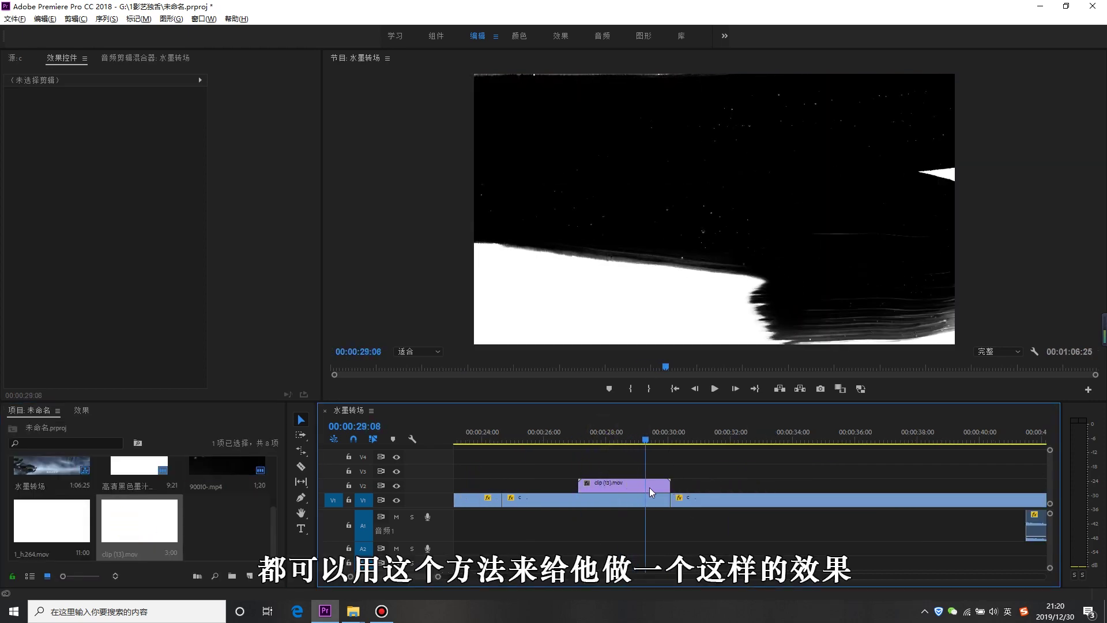
click(628, 441)
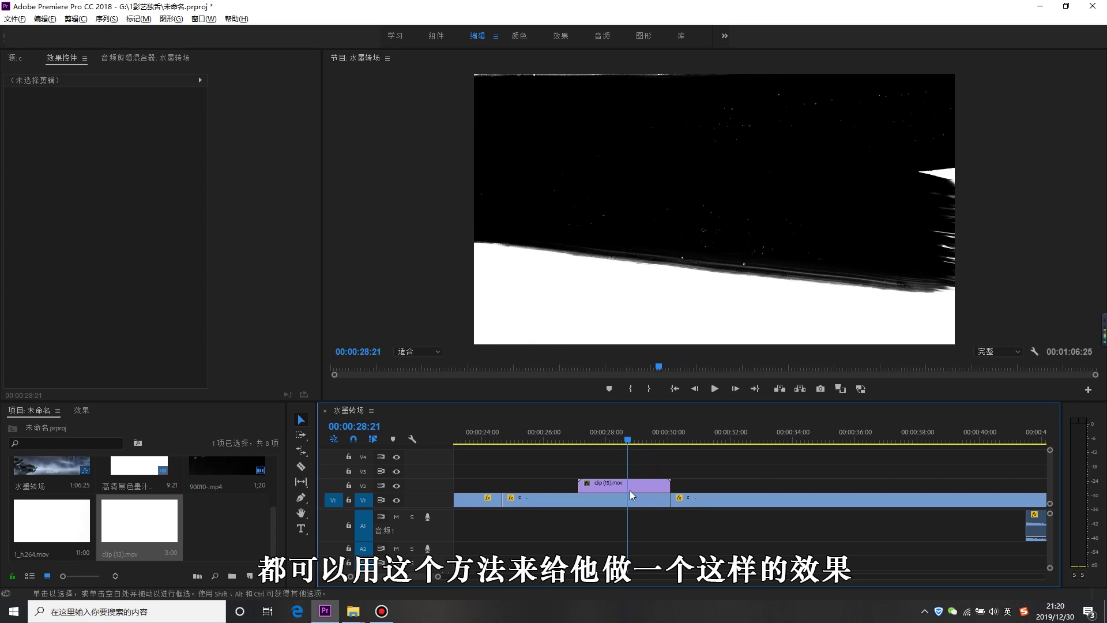
scroll(727, 478, up, 3)
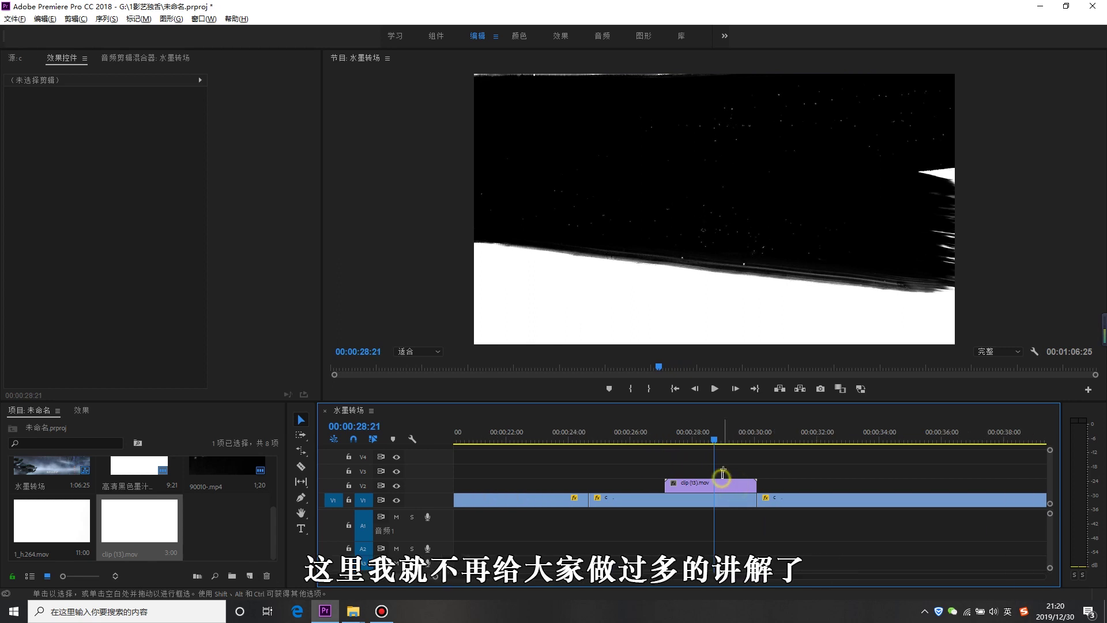
drag(723, 477, 713, 475)
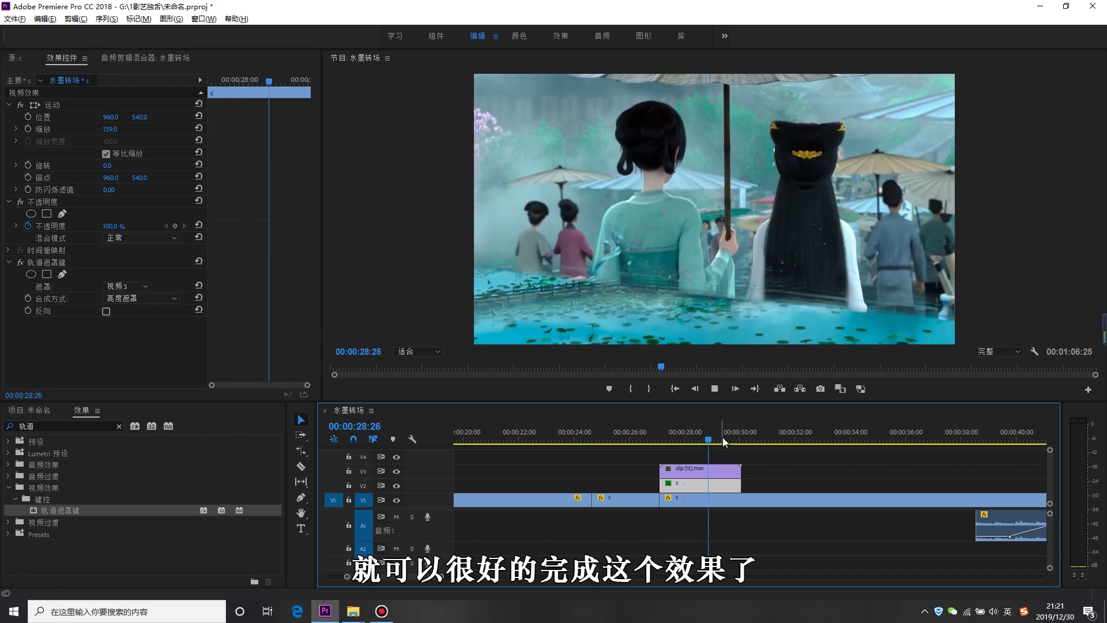
- Keyframe the third ink clip's opacity from 100% at 29:03 to 0% at 29:19, then preview
key(space)
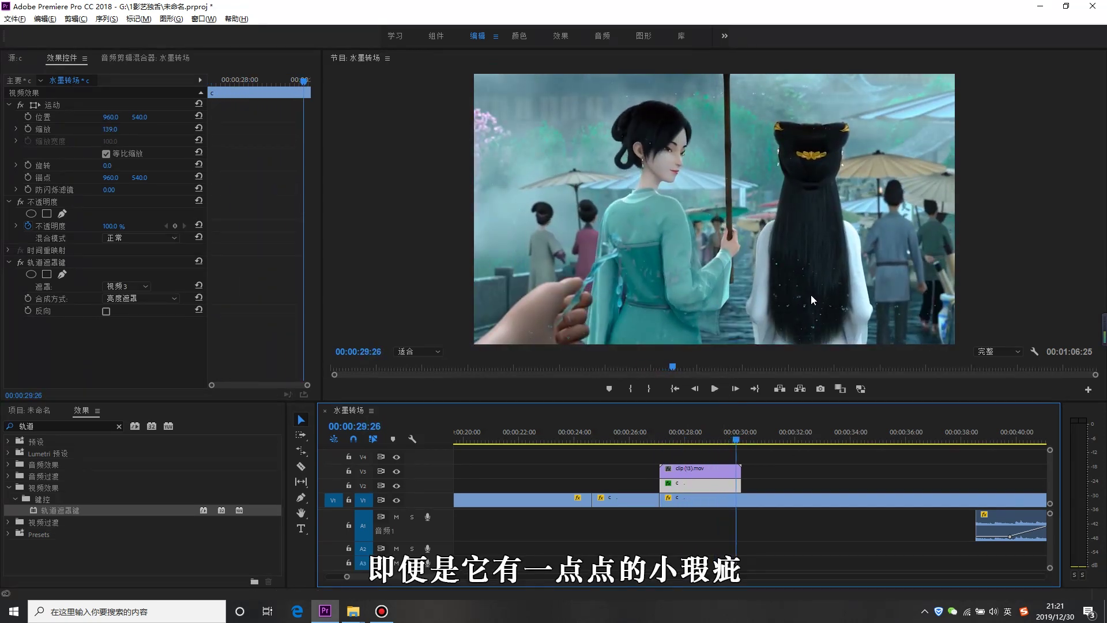
key(Left)
key(Left)
drag(724, 440, 729, 441)
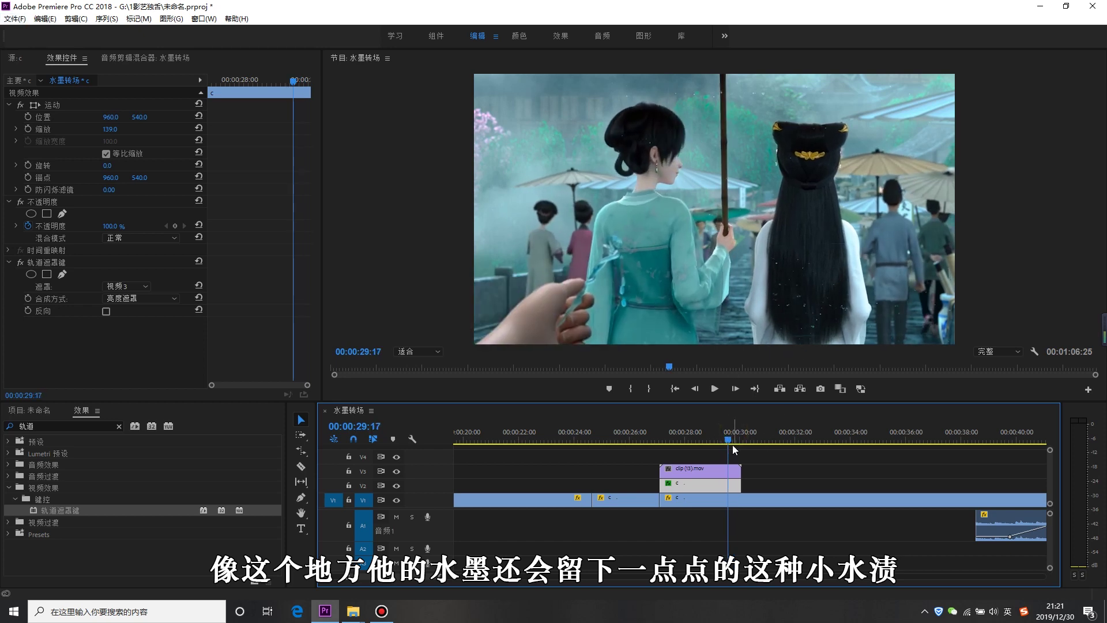
drag(733, 447, 715, 452)
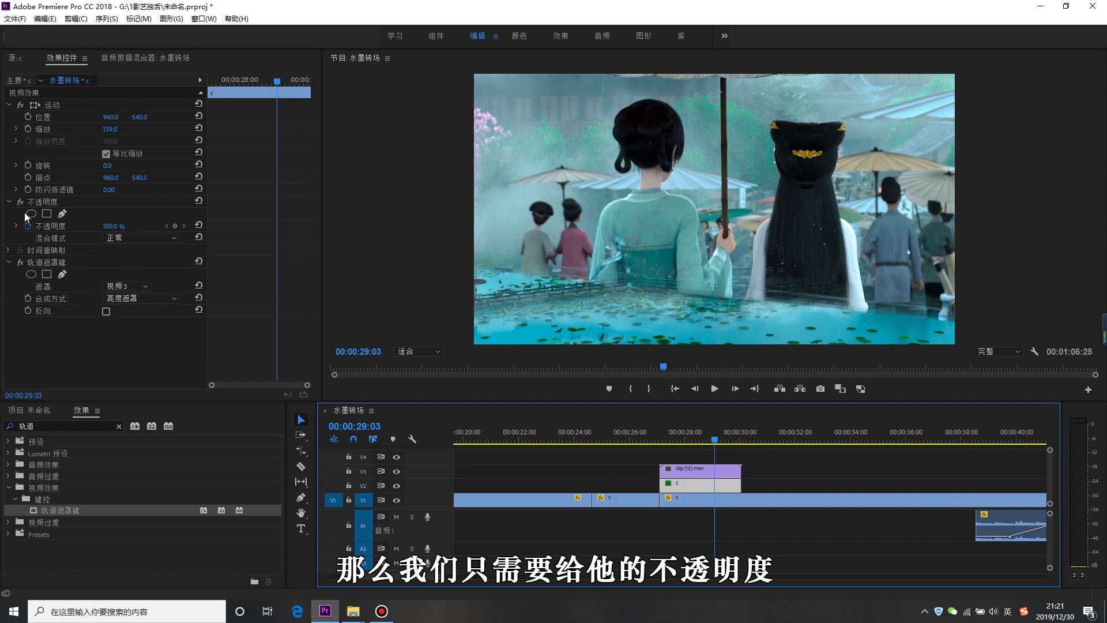
click(175, 225)
drag(725, 439, 729, 440)
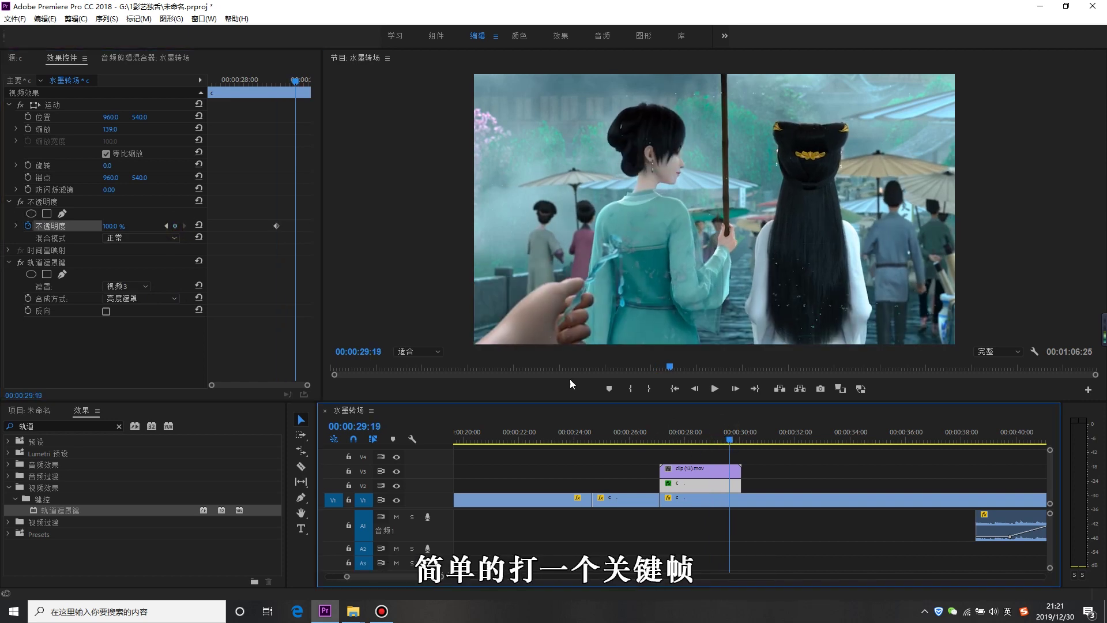
drag(116, 225, 57, 225)
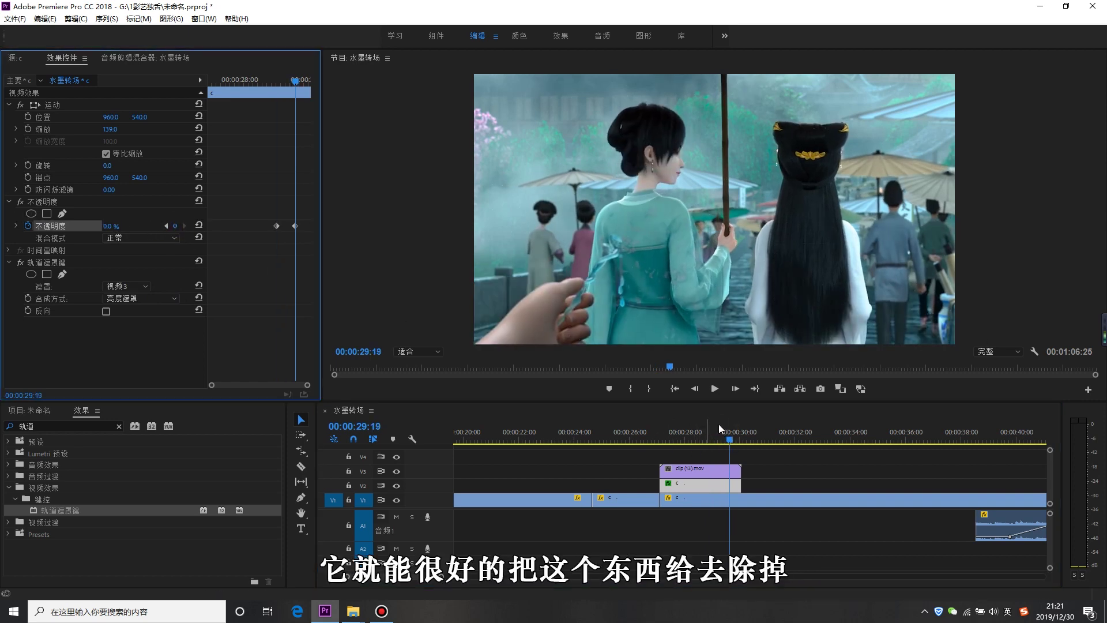
click(730, 444)
key(space)
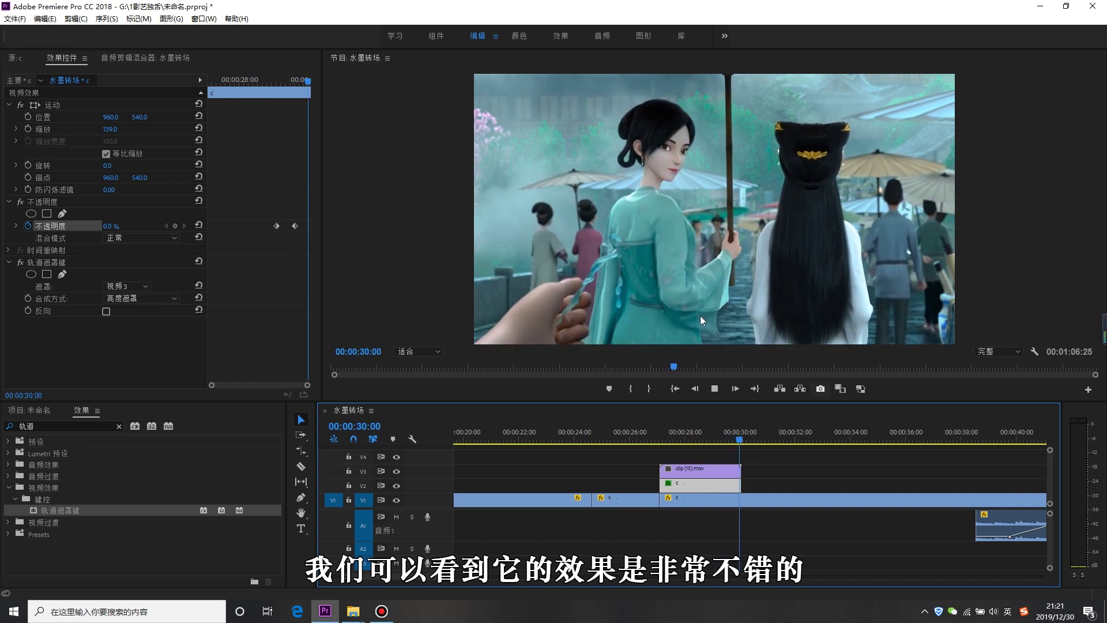
alt+scroll(698, 465, down, 2)
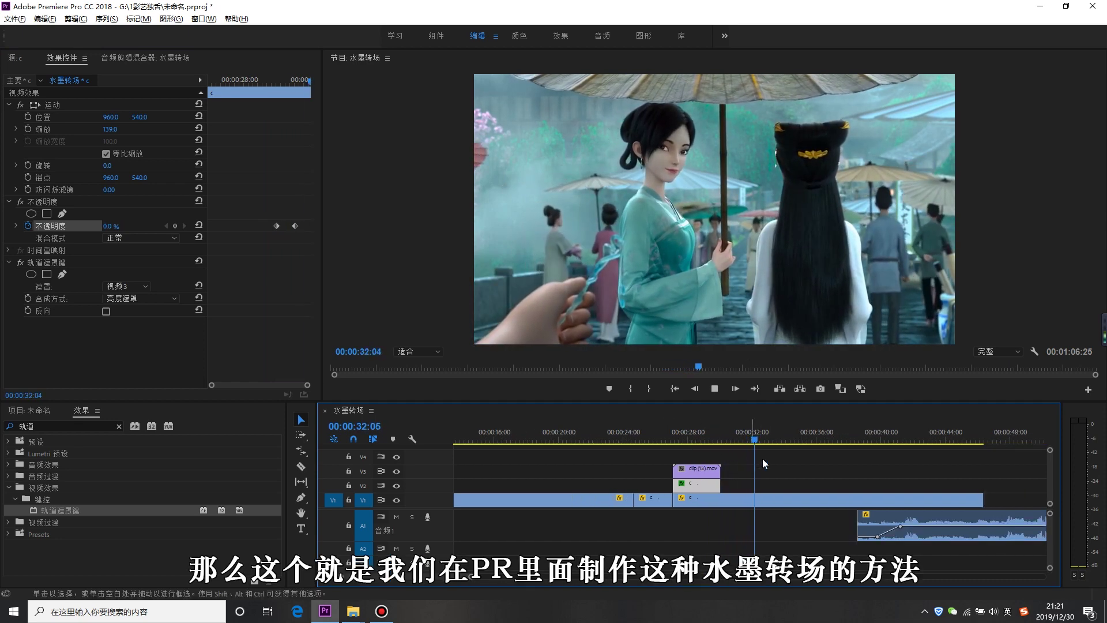
alt+scroll(672, 462, down, 2)
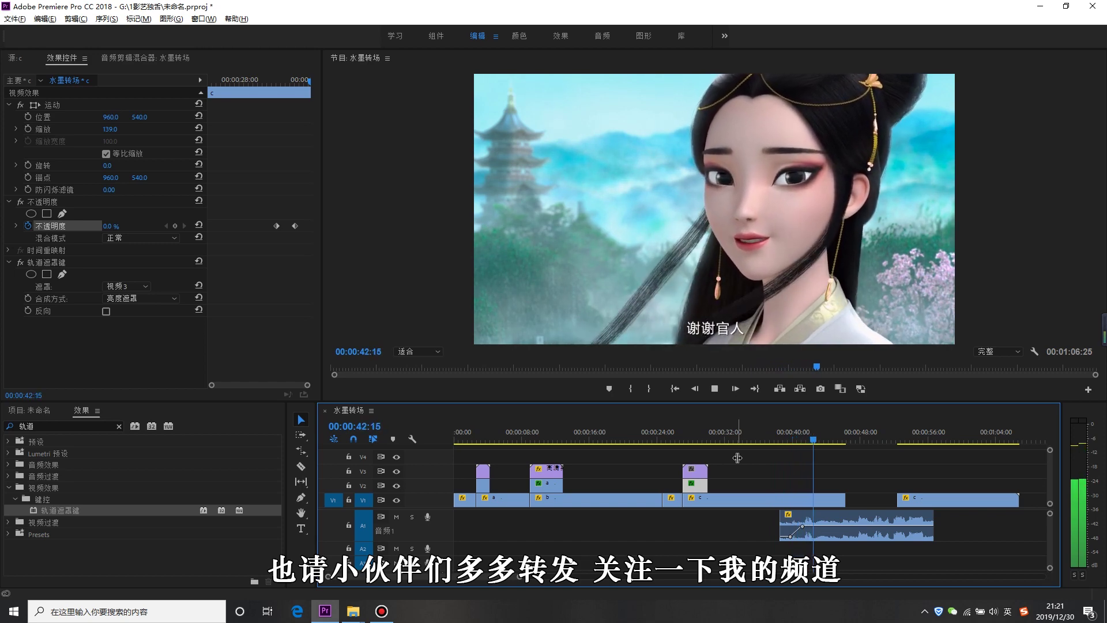
key(space)
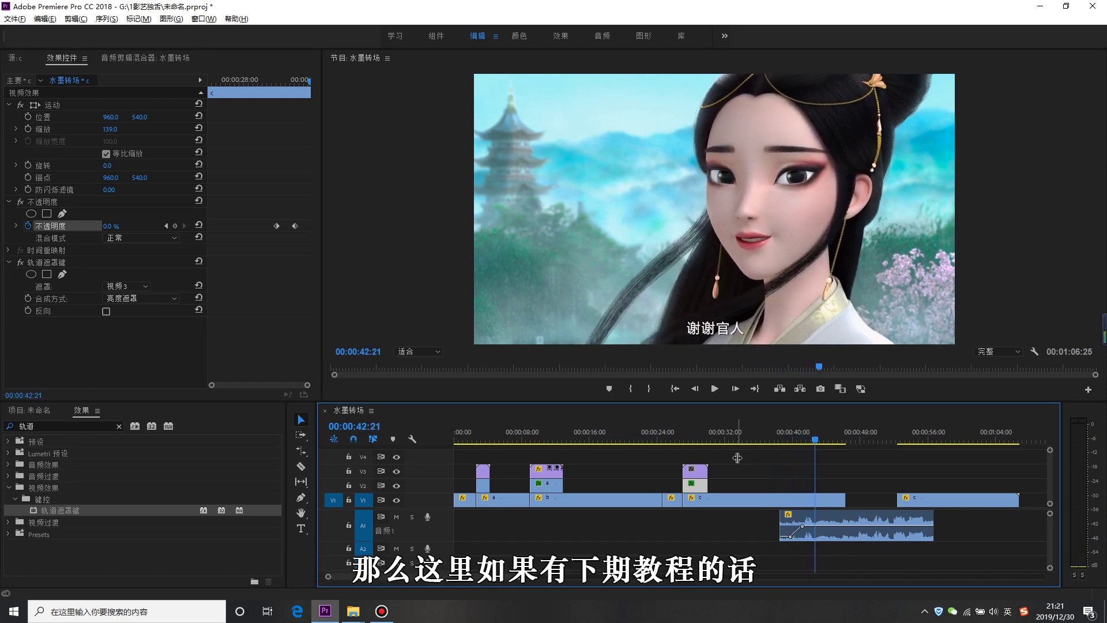